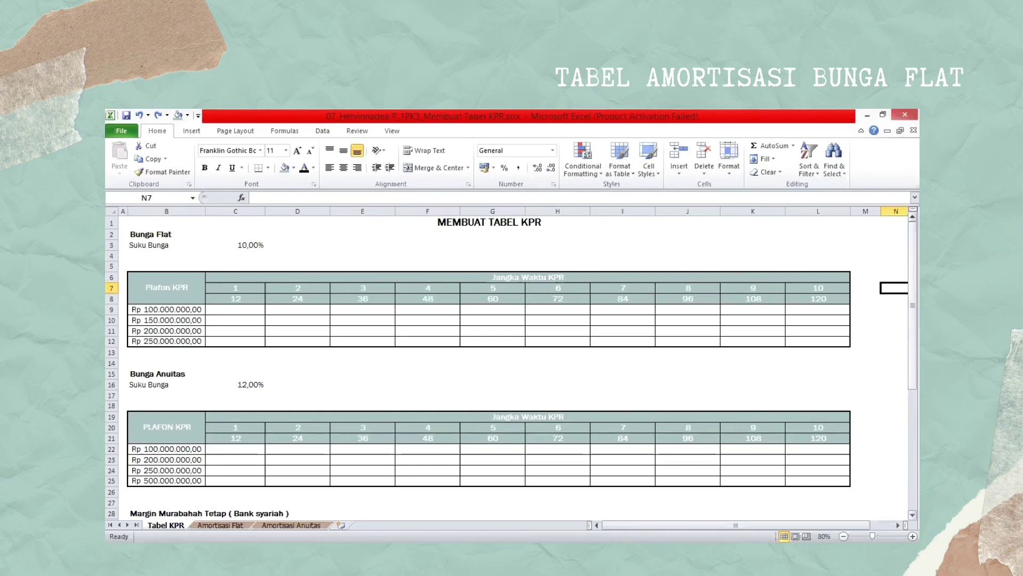
Shade the Bunga Flat heading in B2 with the table header's teal colour, and open the Amortisasi Flat sheet.
mouse_move(913, 305)
mouse_down()
mouse_move(913, 425)
mouse_move(912, 305)
mouse_up()
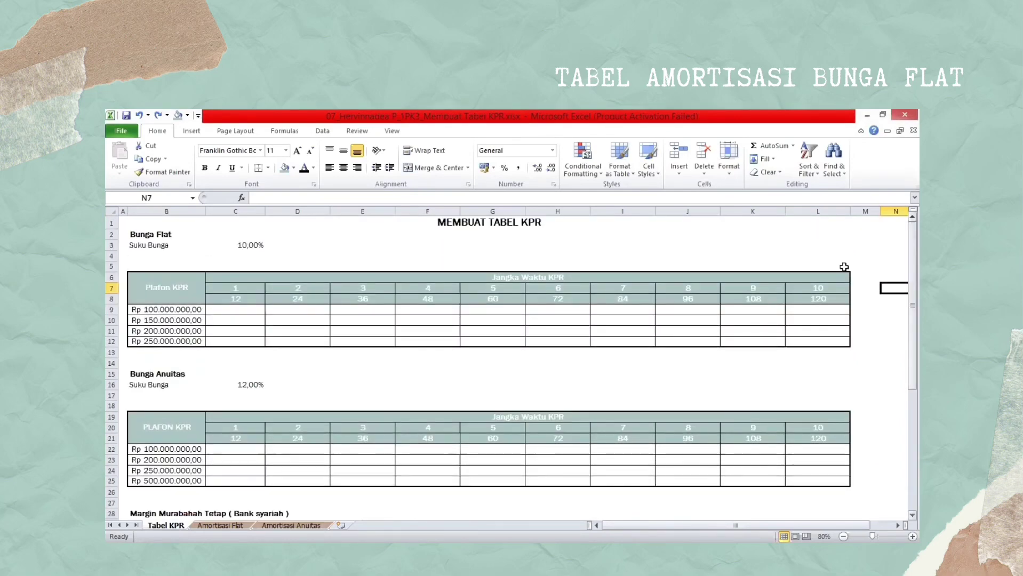
click(161, 233)
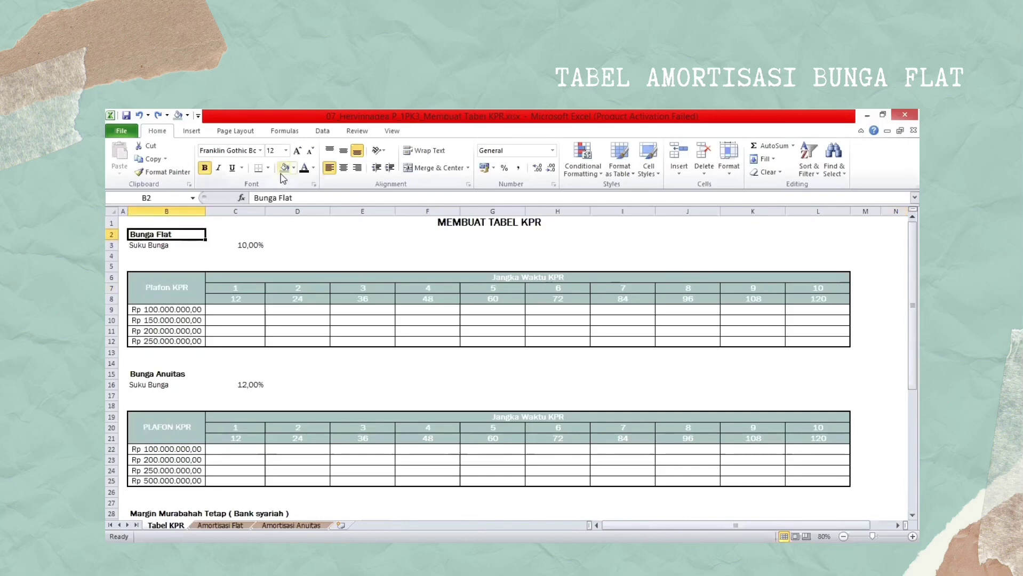
click(220, 525)
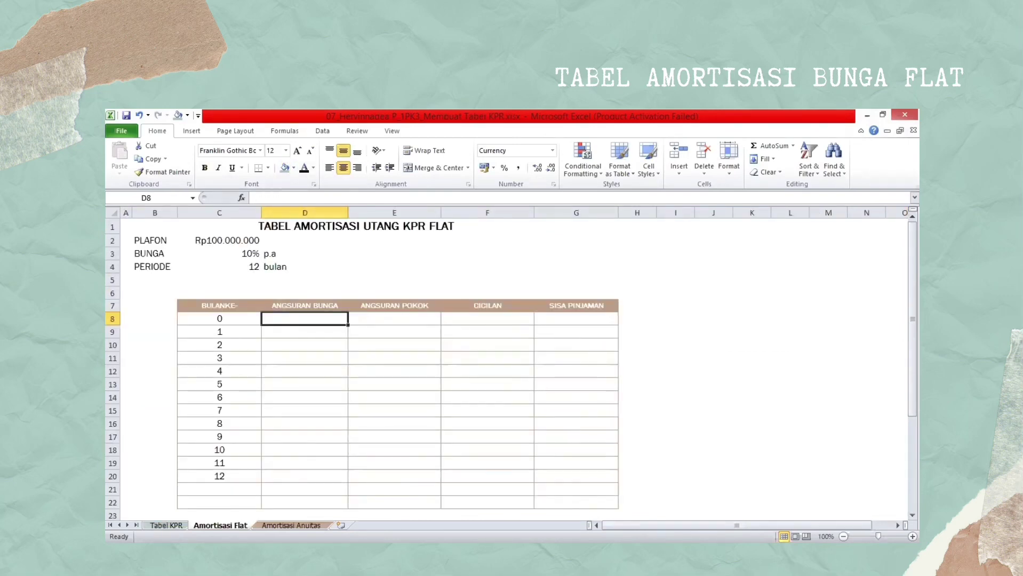
Link the month 0 SISA PINJAMAN cell G8 to the PLAFON amount with =C2.
click(543, 320)
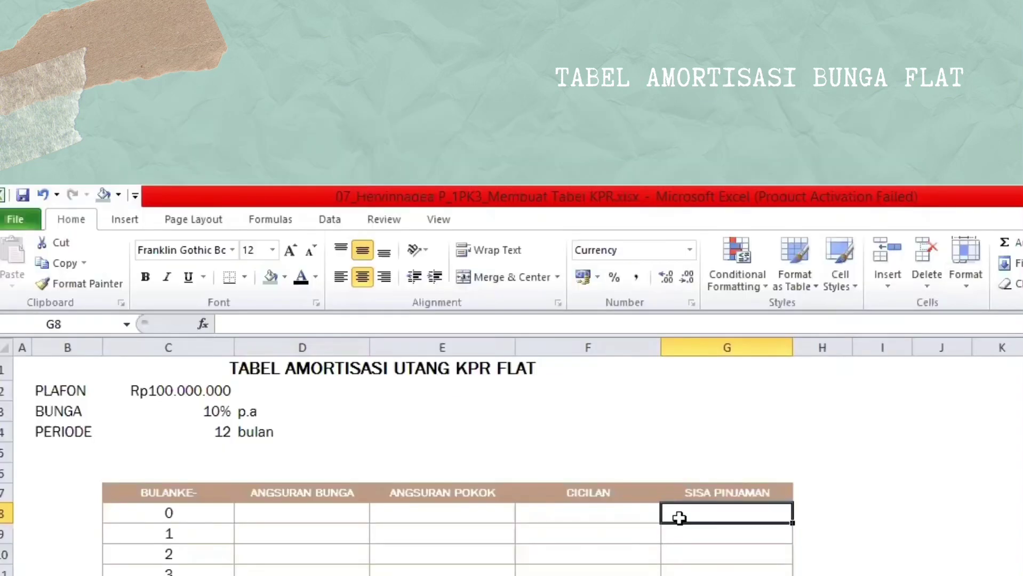
text(=)
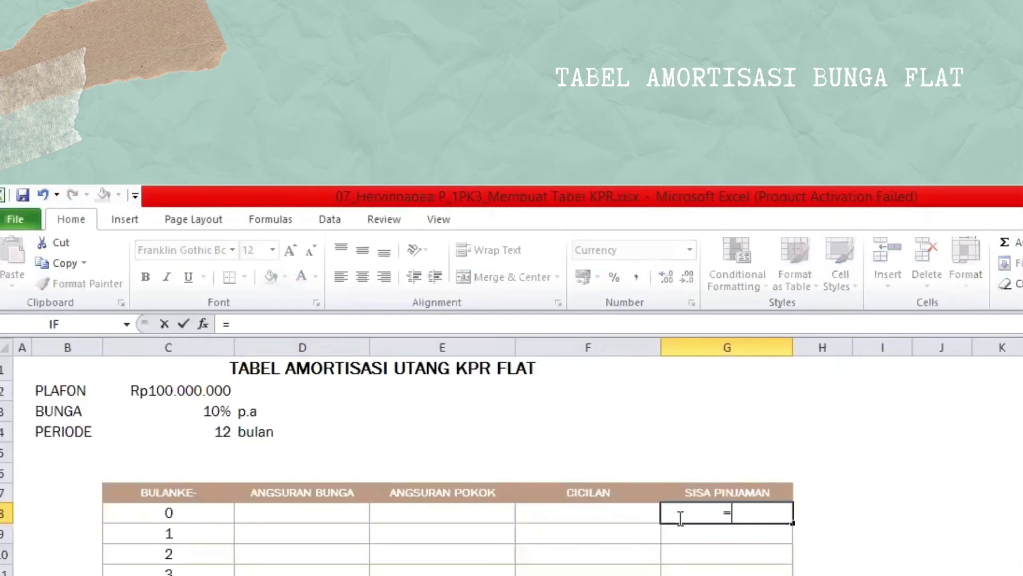
click(167, 390)
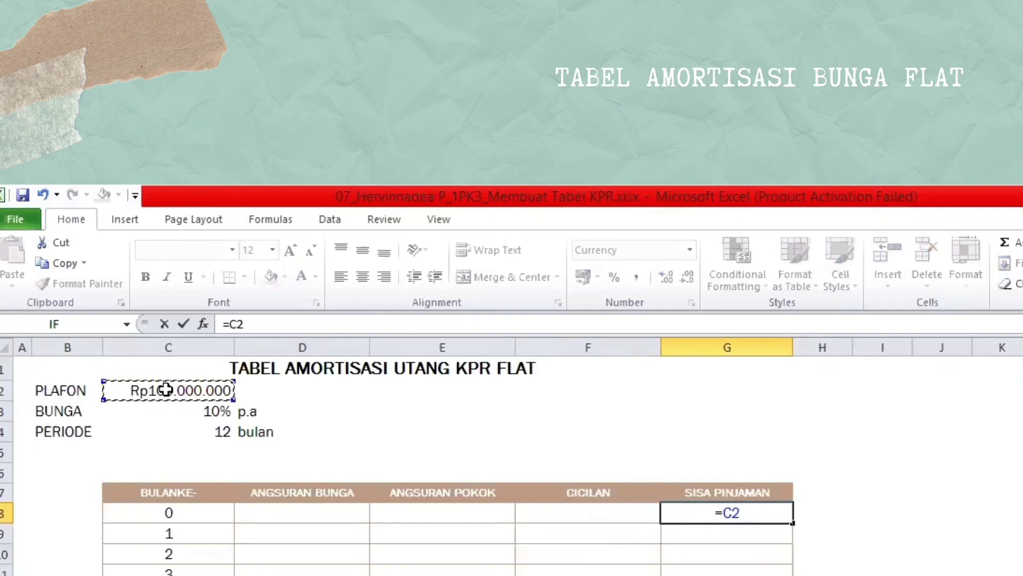
key(Return)
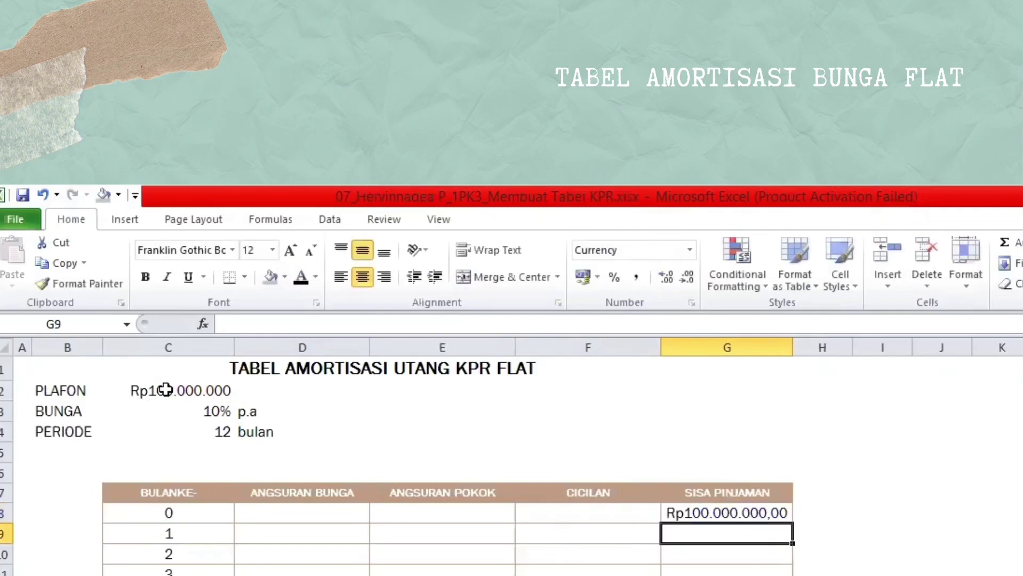
Calculate the month 1 ANGSURAN BUNGA in D9 with =$C$2*($C$3/12), keeping the PLAFON and BUNGA references absolute.
click(265, 533)
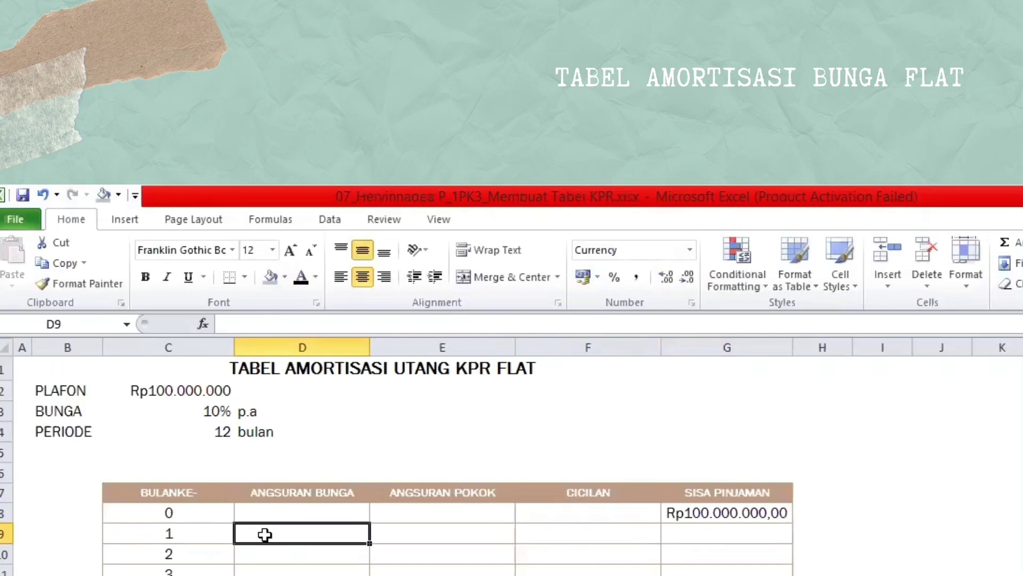
text(=)
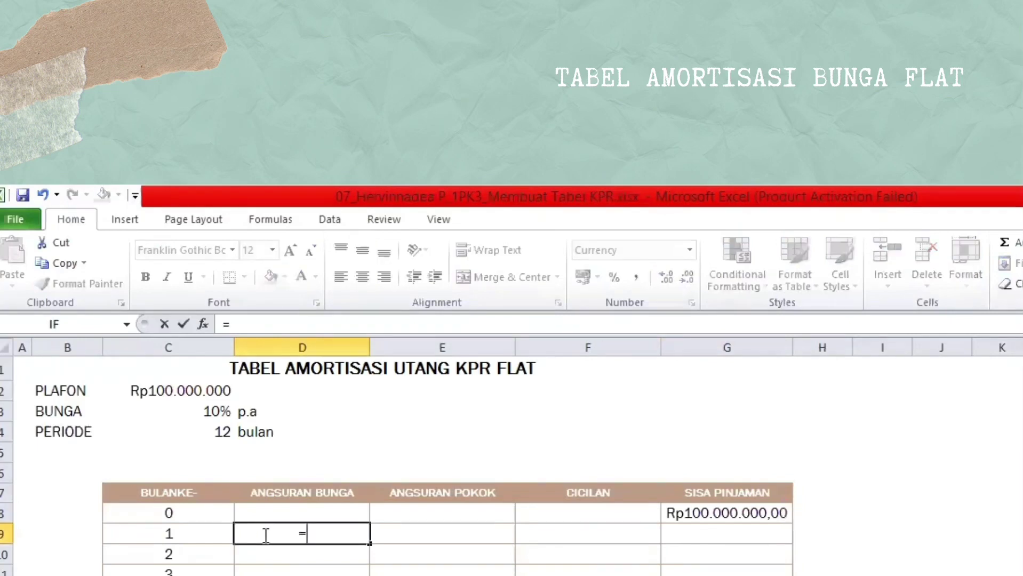
click(178, 390)
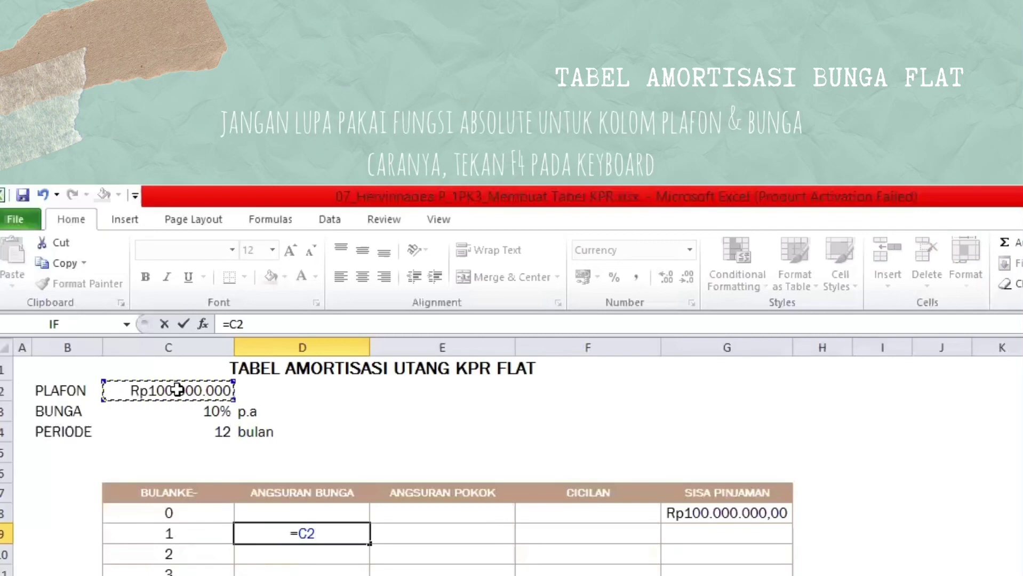
key(F4)
text(*()
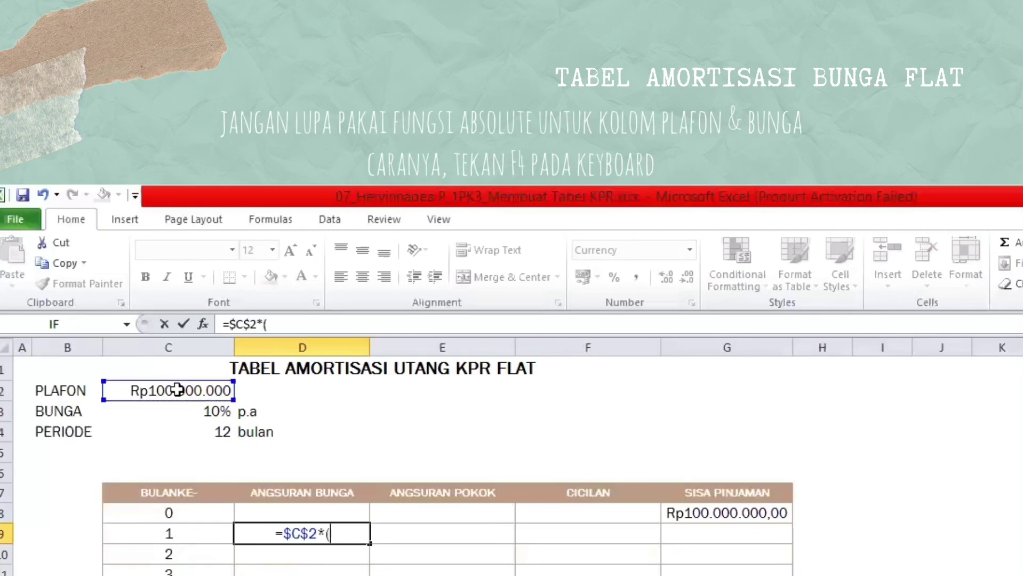
click(186, 415)
key(F4)
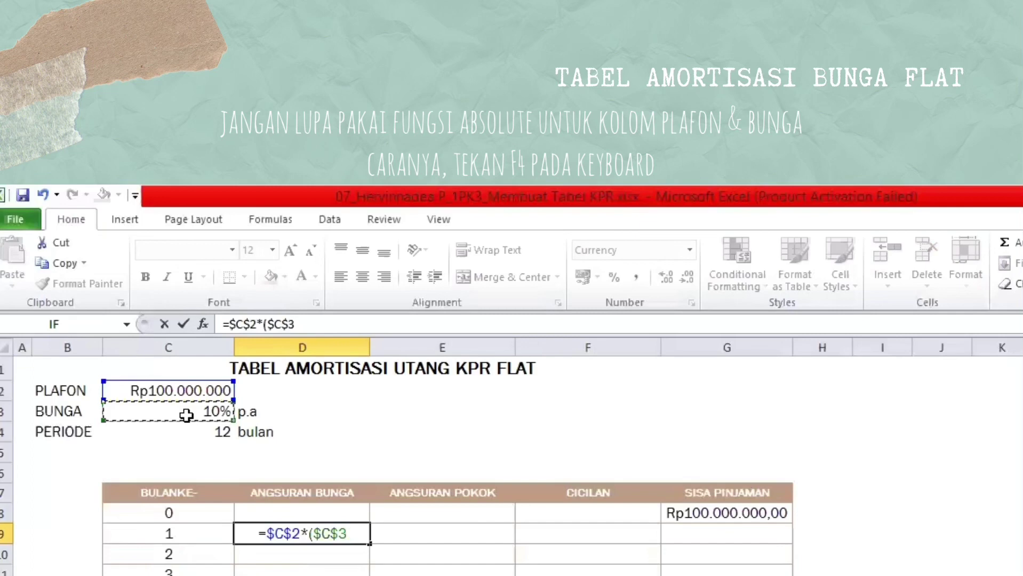
text(/12))
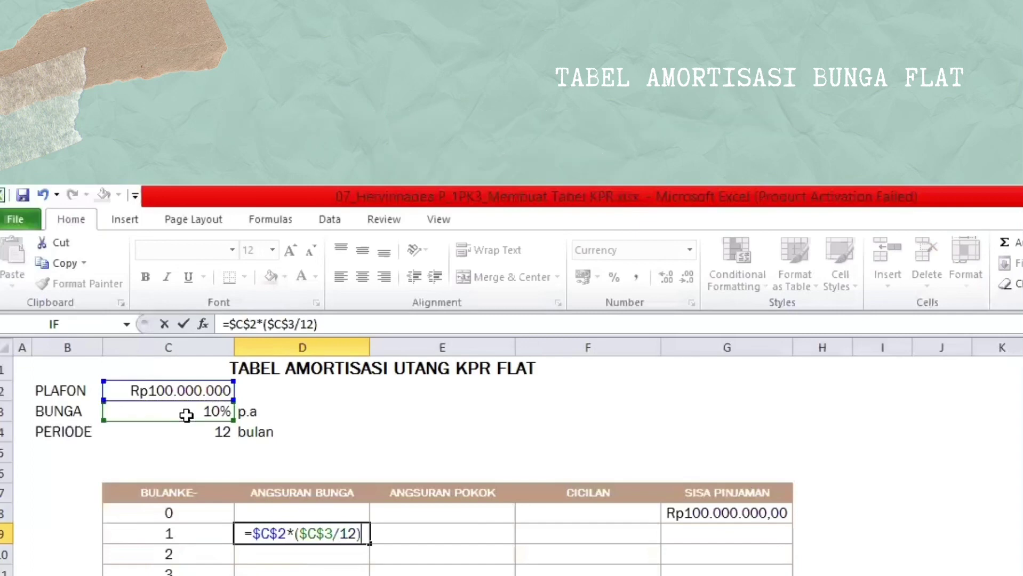
key(Tab)
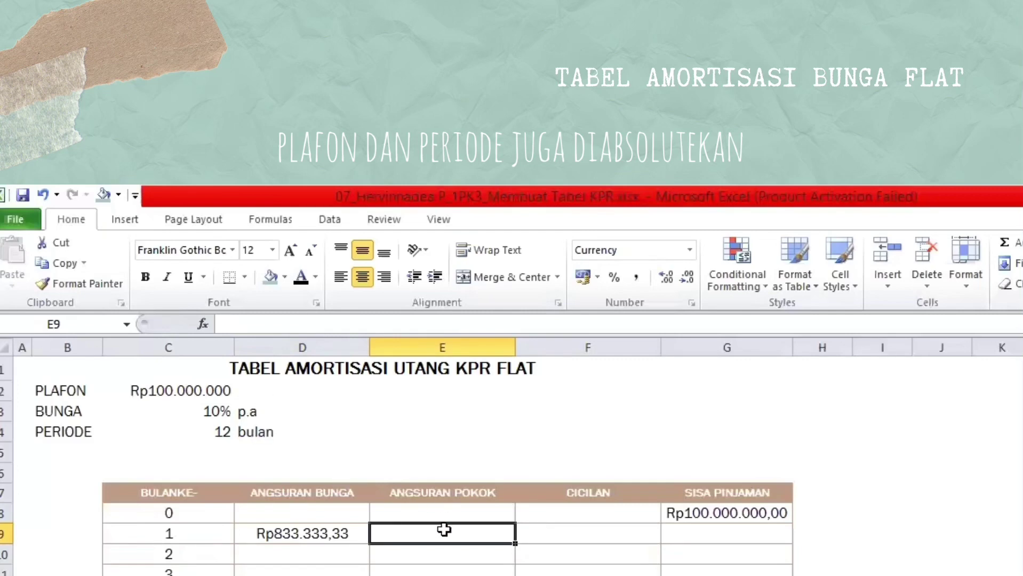
Calculate the month 1 ANGSURAN POKOK in E9 with =$C$2/$C$4, keeping both references absolute.
text(=)
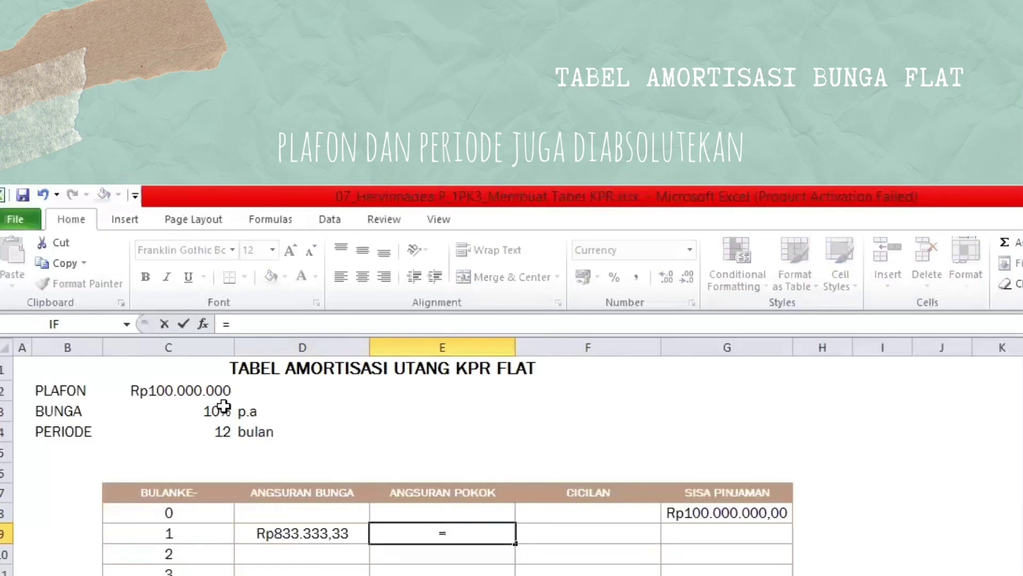
click(166, 391)
key(F4)
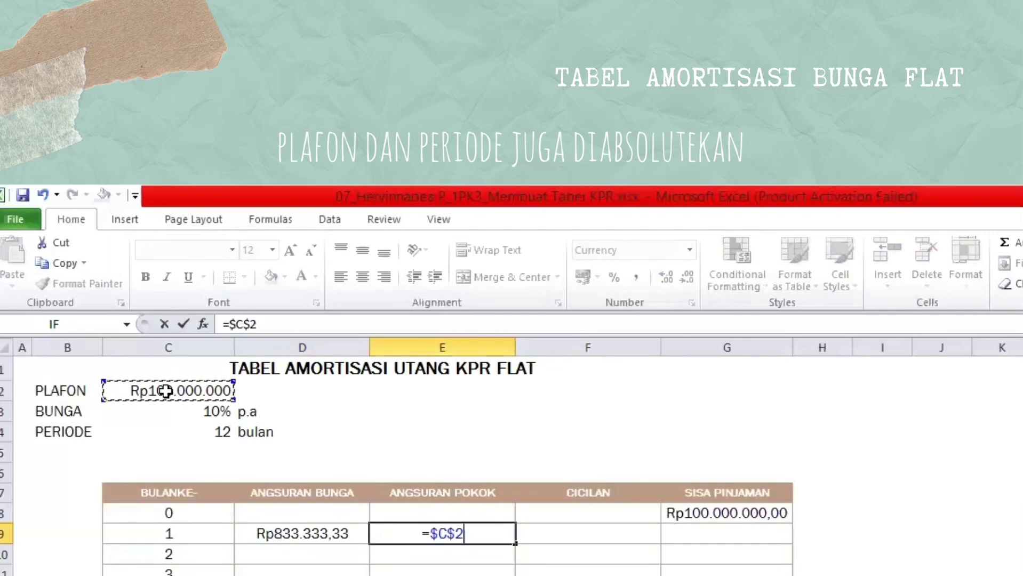
text(/)
click(175, 429)
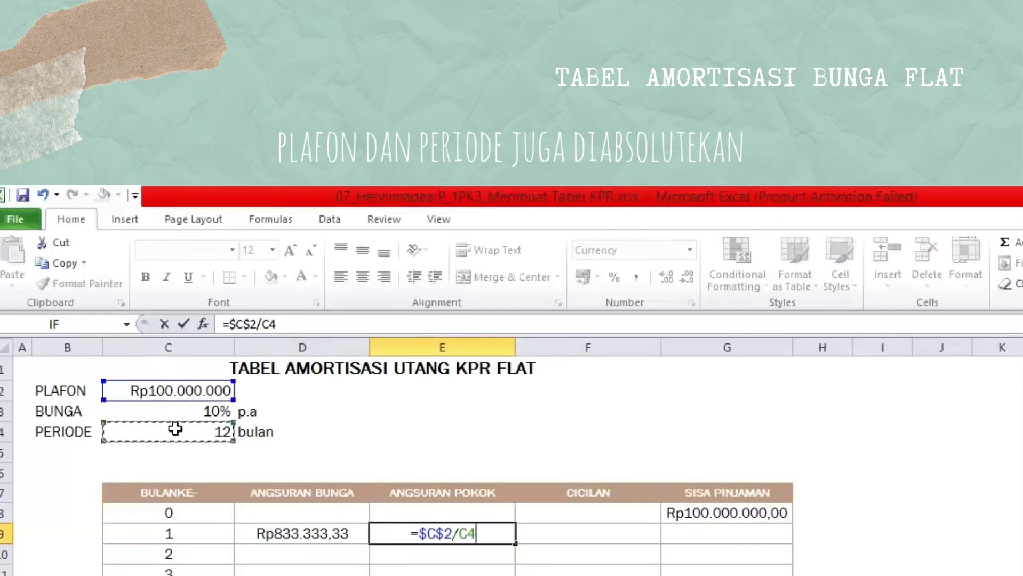
key(F4)
key(Tab)
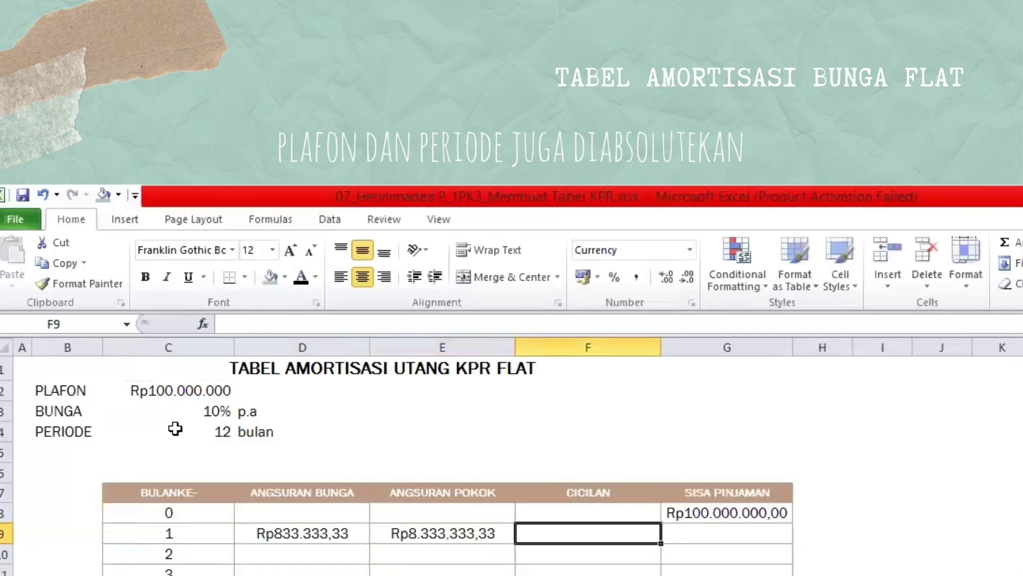
Calculate the month 1 CICILAN in F9 by adding interest and principal with =D9+E9.
text(=)
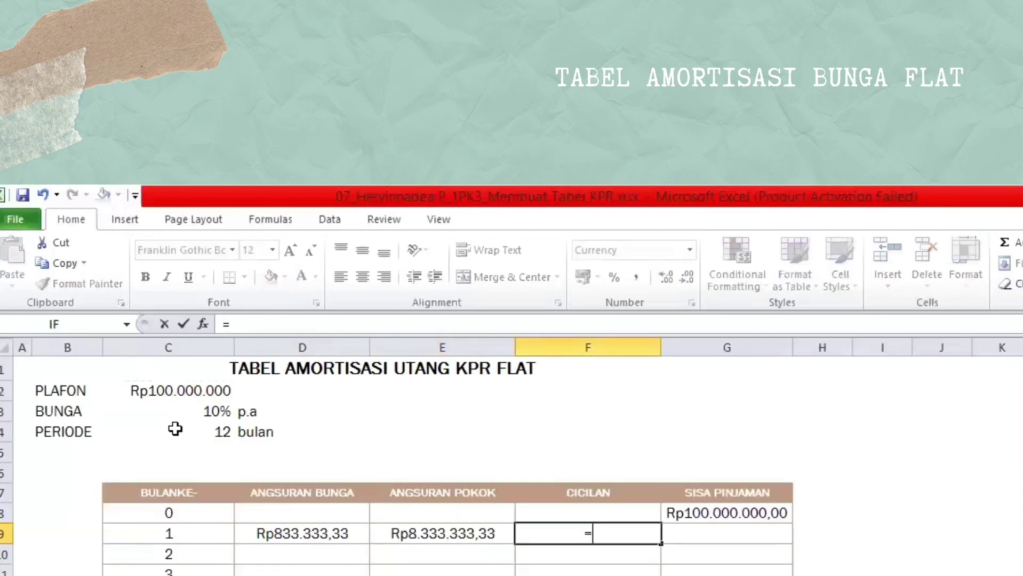
click(265, 533)
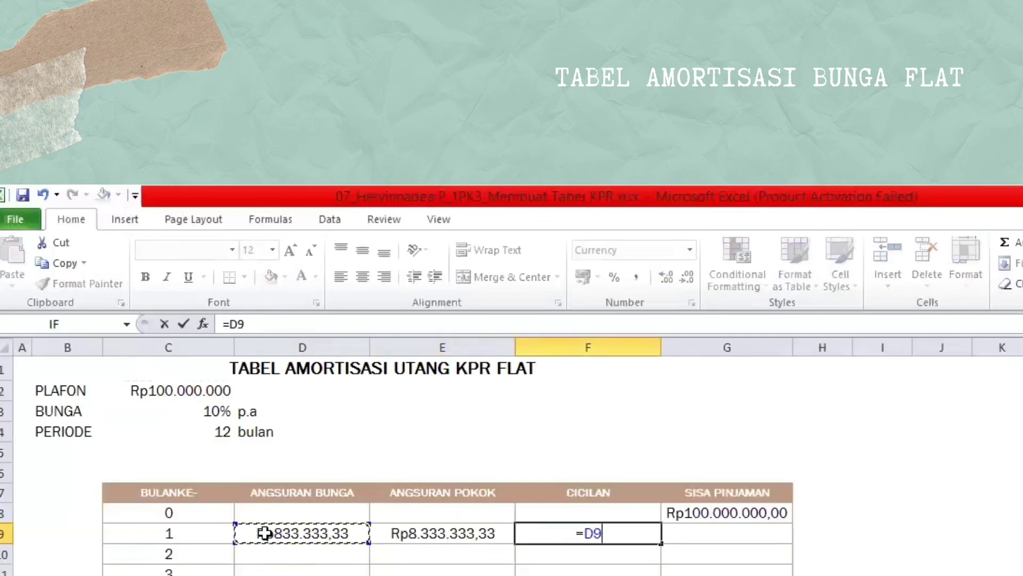
text(+)
click(390, 532)
key(Tab)
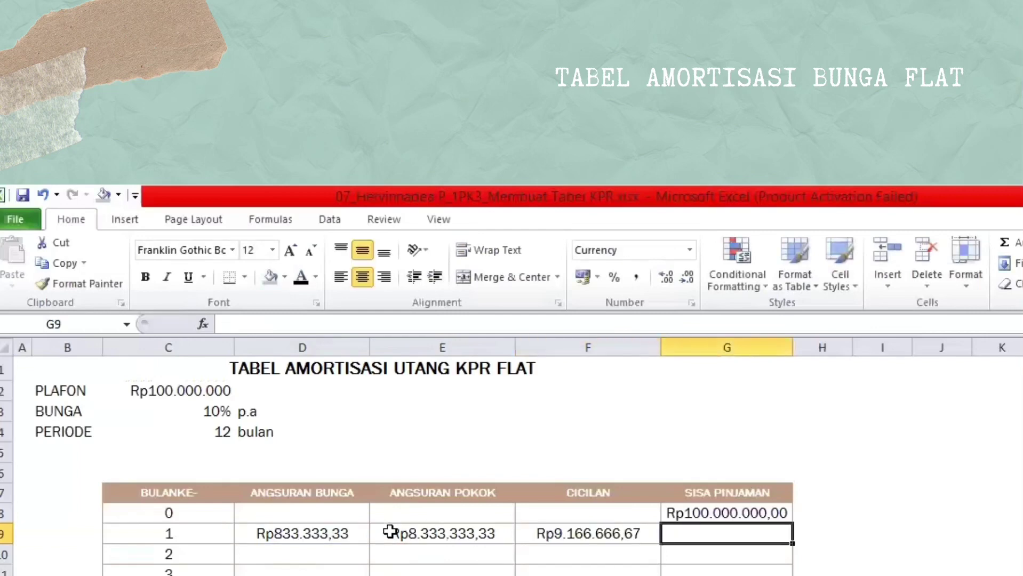
Calculate the month 1 SISA PINJAMAN in G9 by subtracting the principal instalment with =G8-E9.
text(=)
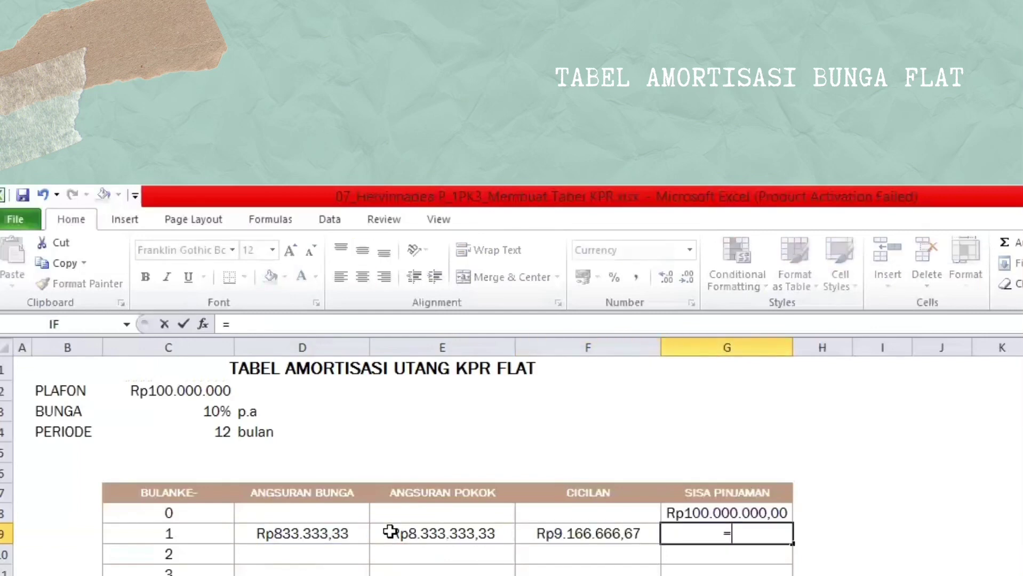
click(686, 512)
text(-)
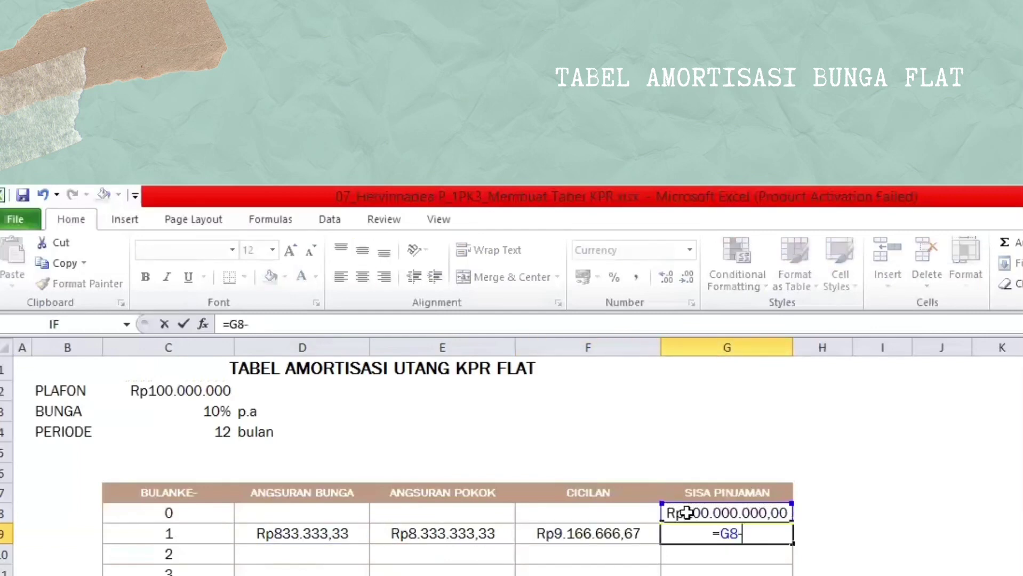
click(466, 531)
key(Return)
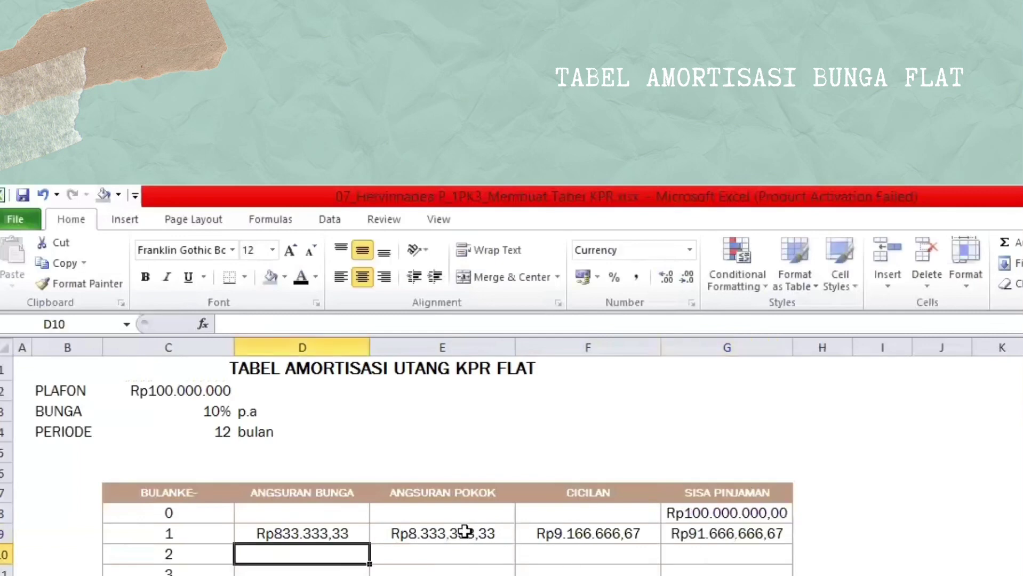
Copy the month 1 formulas in D9:G9 down through month 12 in row 20.
click(309, 331)
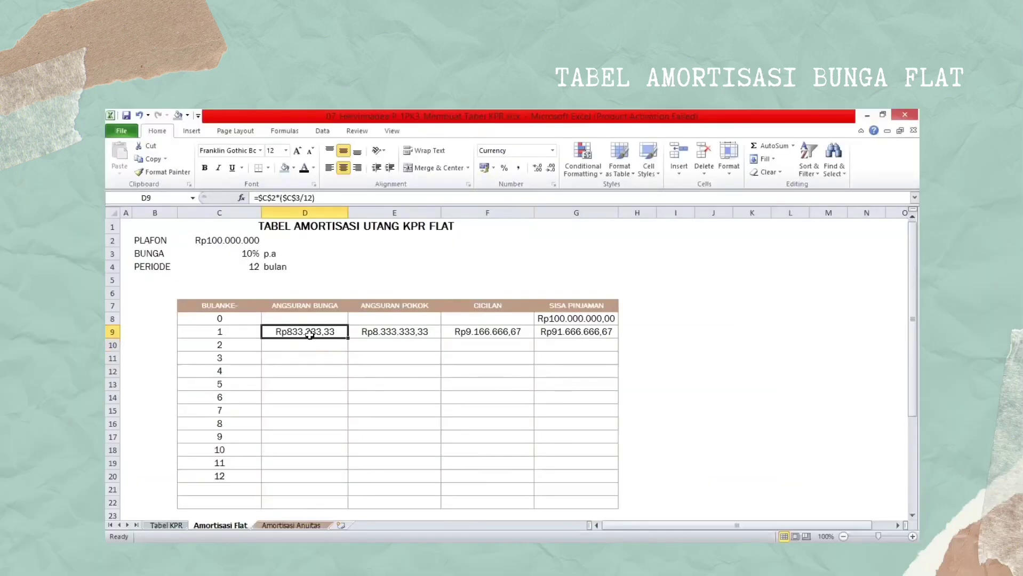
key(Right)
key(Right)
key(Right)
key(shift+Left)
key(shift+Left)
key(shift+Left)
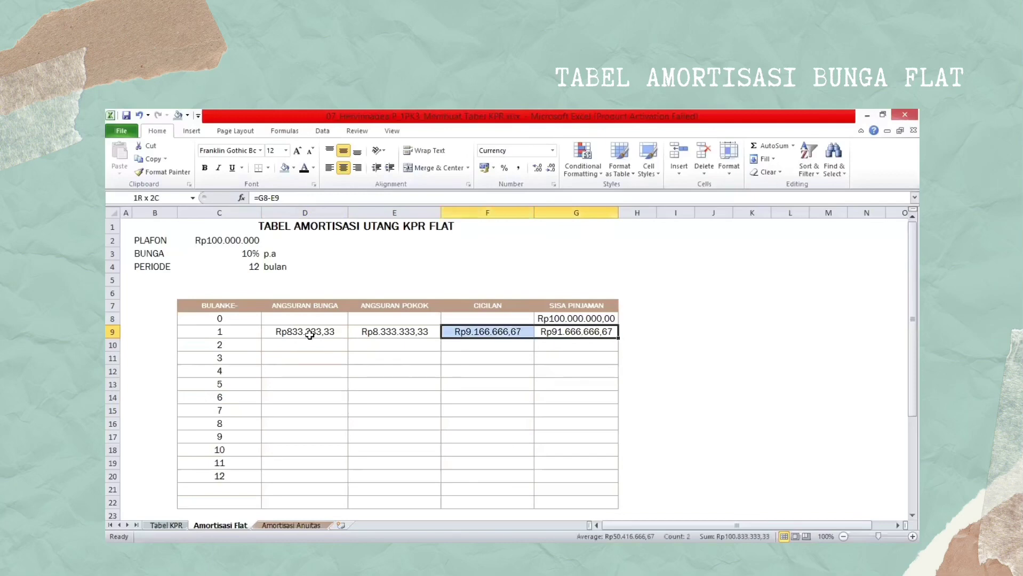
drag(617, 337, 612, 479)
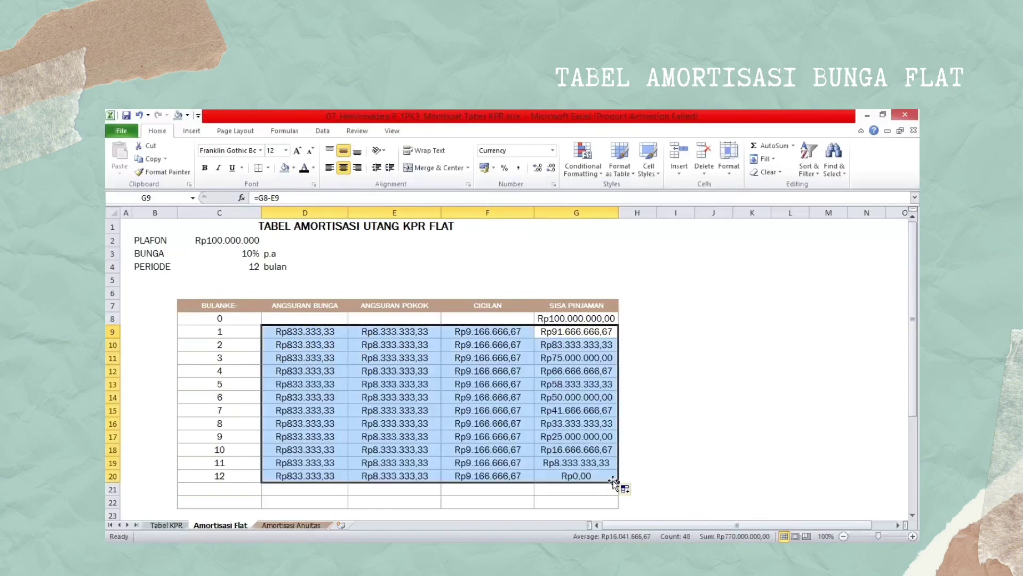
click(590, 506)
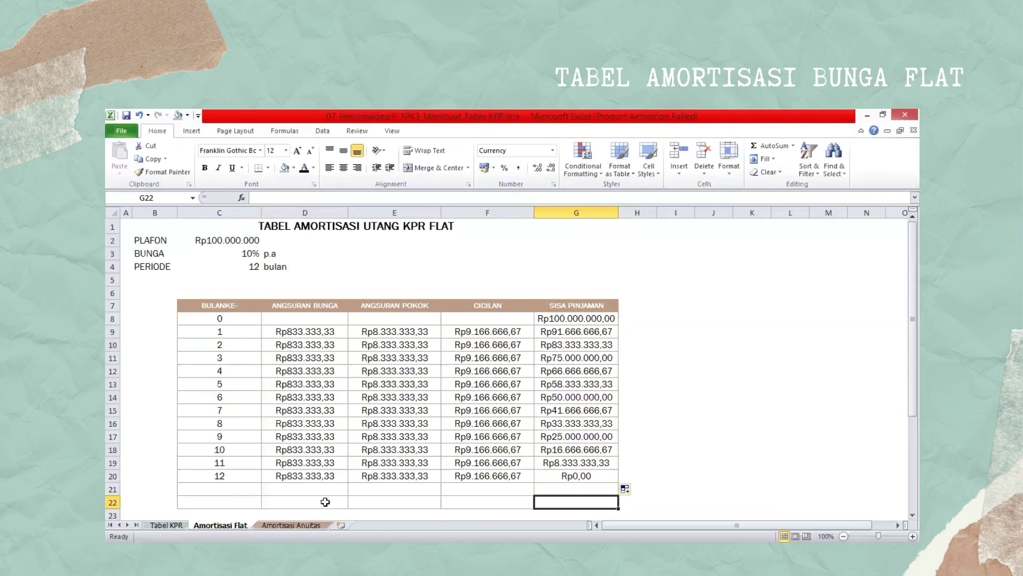
Total the ANGSURAN BUNGA column in D22 with a SUM formula.
click(297, 498)
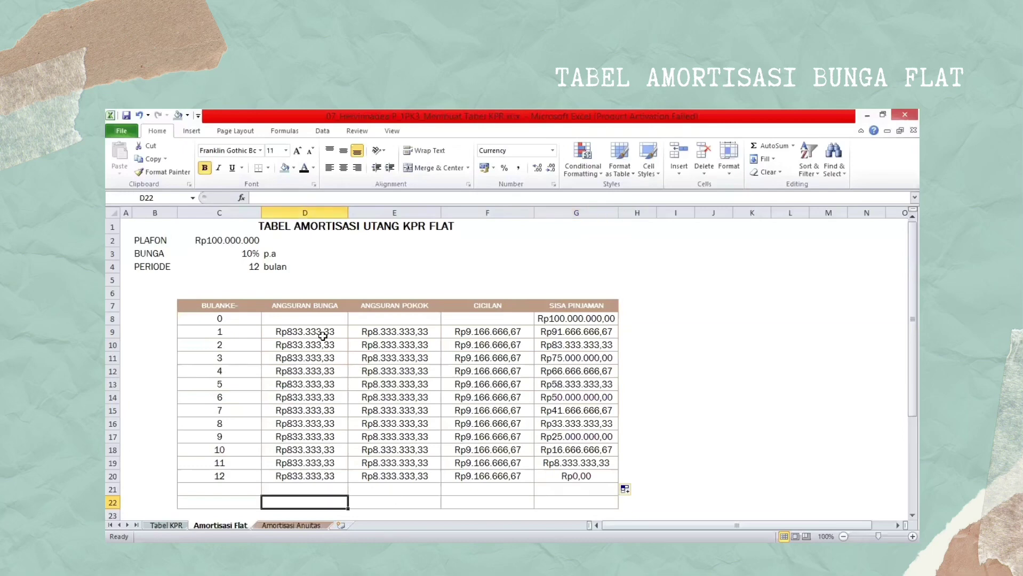
drag(320, 332, 320, 475)
drag(403, 332, 397, 476)
drag(502, 332, 501, 479)
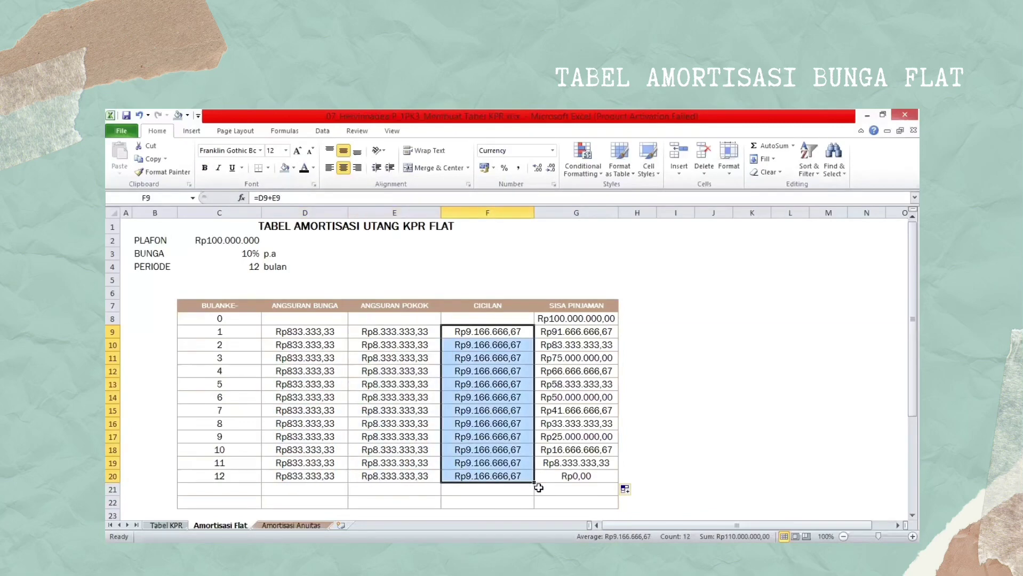
click(331, 505)
text(=)
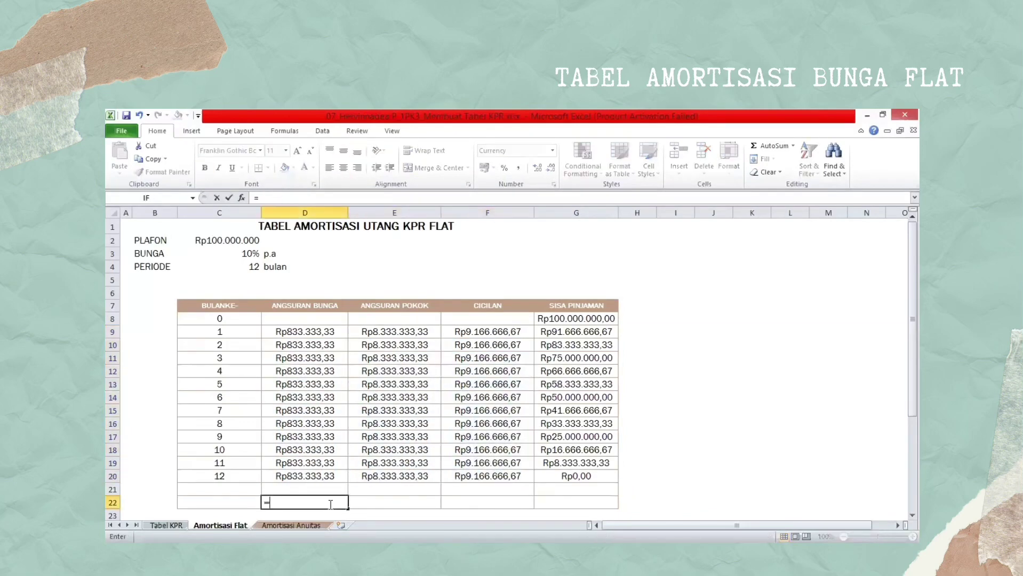
text(SUM()
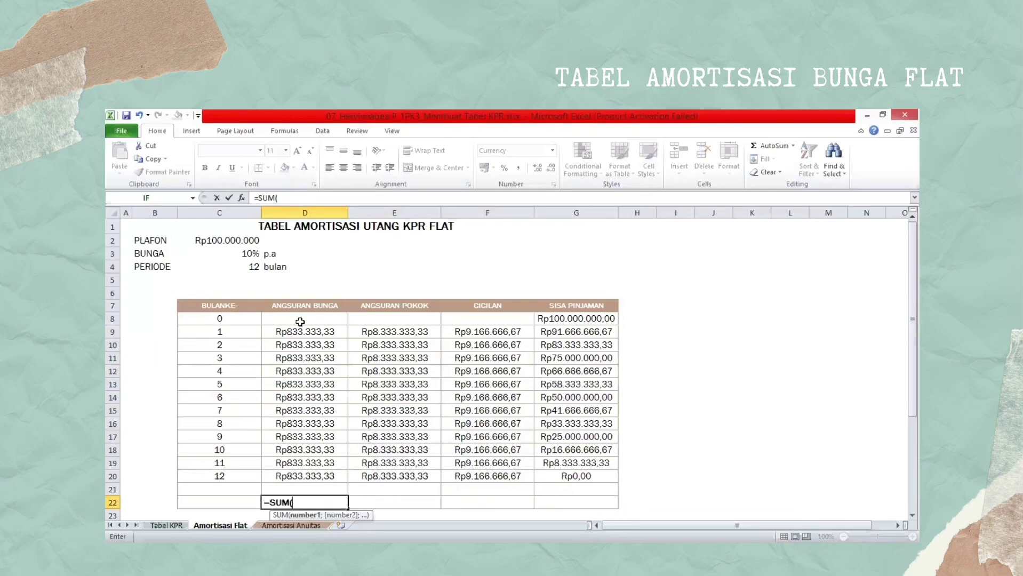
key(Return)
drag(300, 322, 528, 487)
click(304, 486)
click(586, 488)
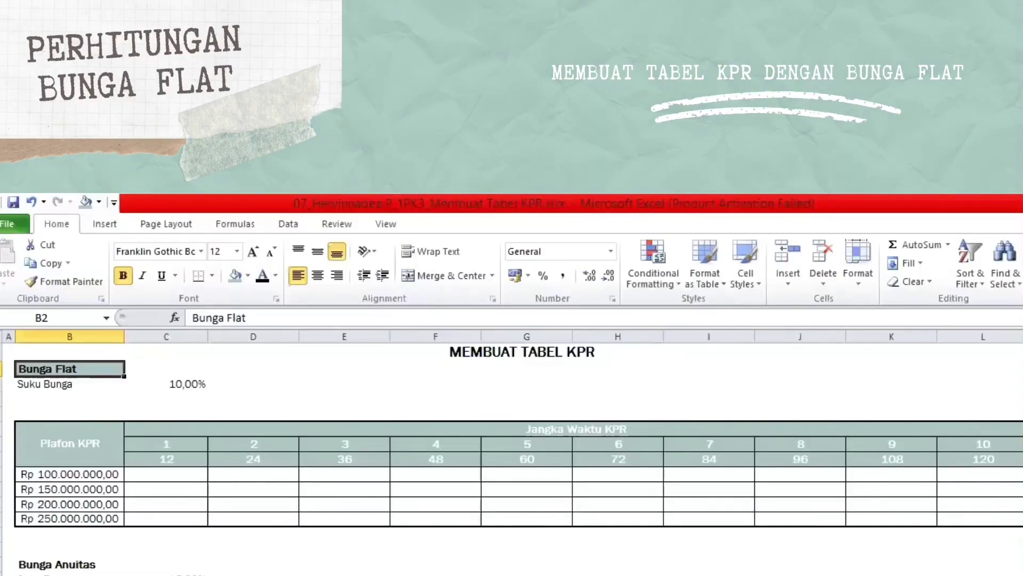
Calculate the 12-month flat instalment for the Rp 100.000.000 loan in C9 with =$B$9*($C$3/12)+$B$9/C8.
click(173, 474)
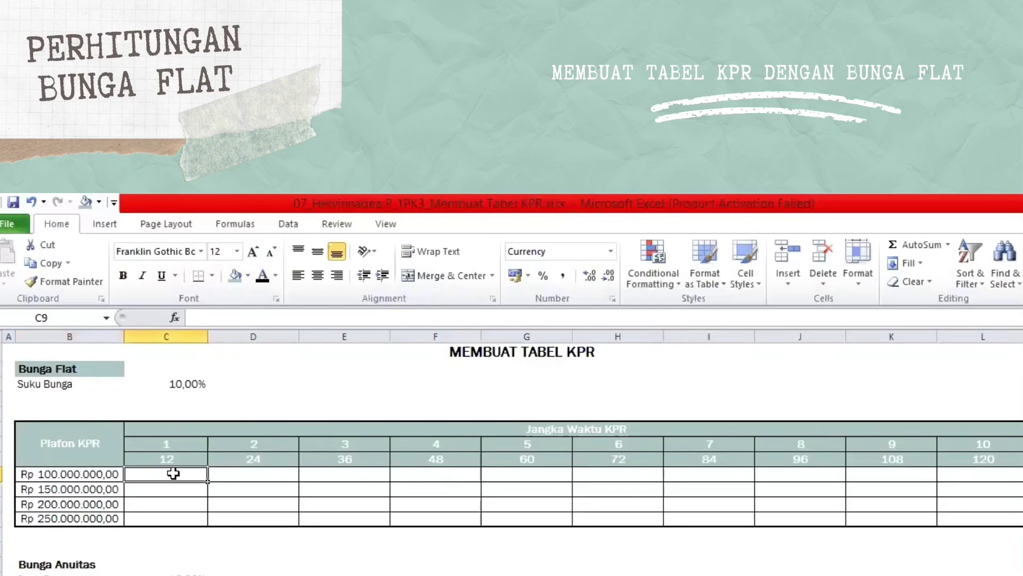
text(=)
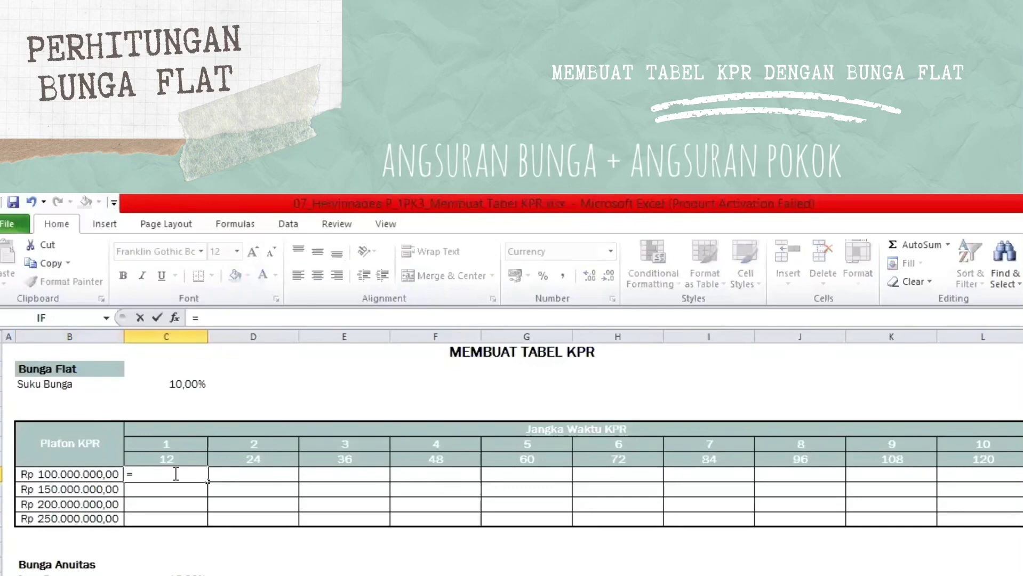
click(88, 474)
key(F4)
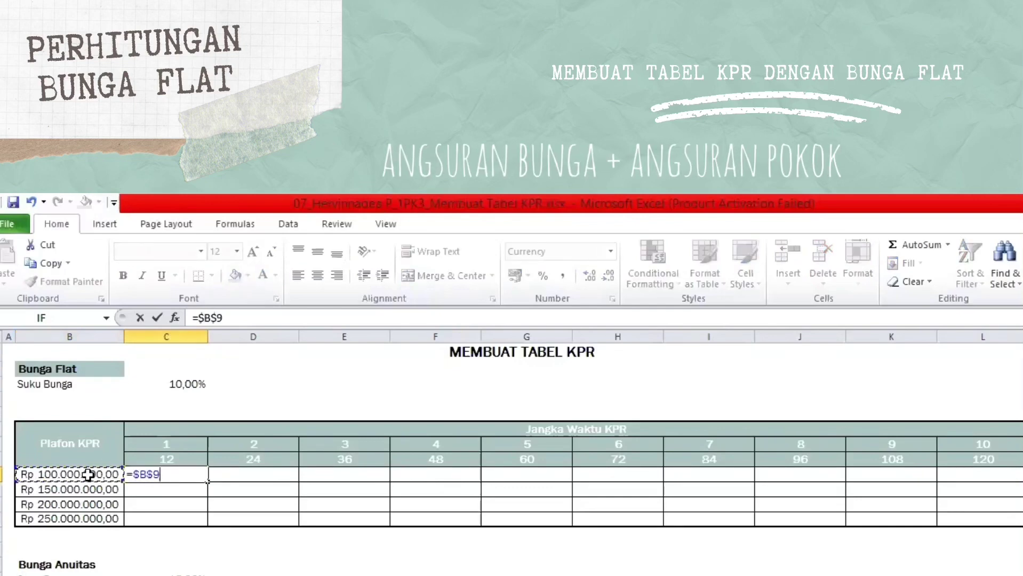
text(*()
click(168, 384)
key(F4)
text(/12)
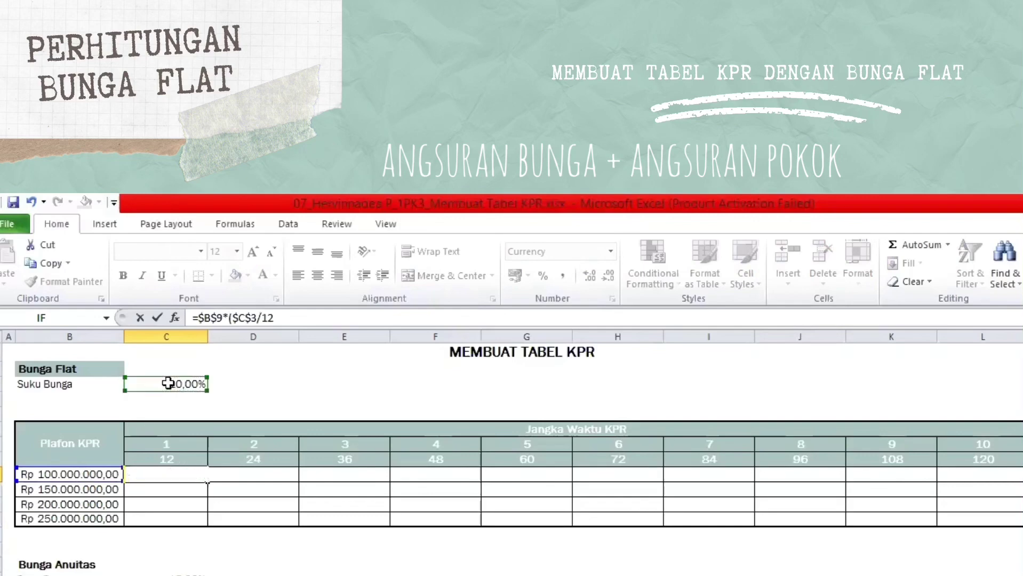
text()+)
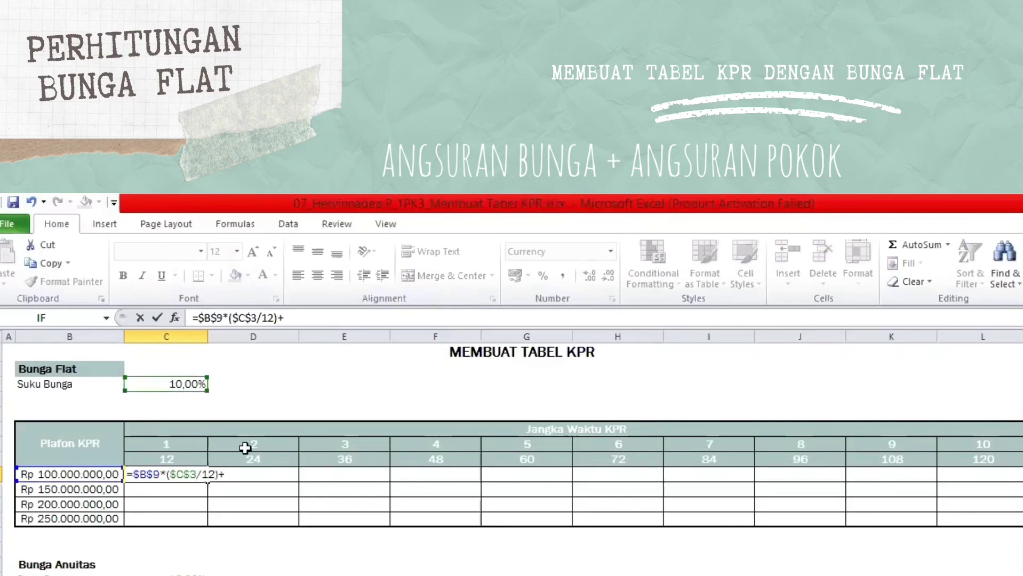
click(95, 474)
key(F4)
text(/)
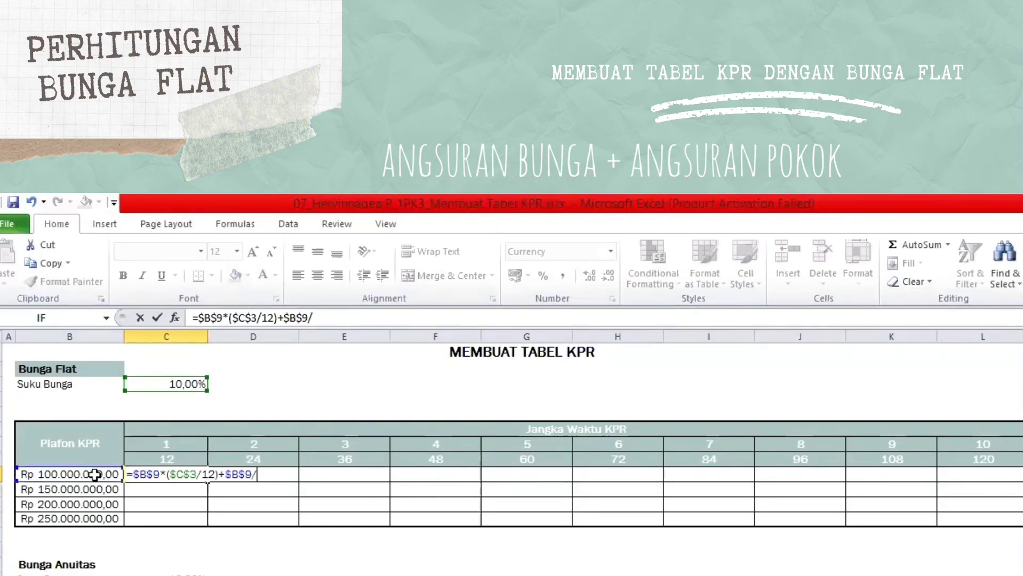
click(164, 458)
key(Tab)
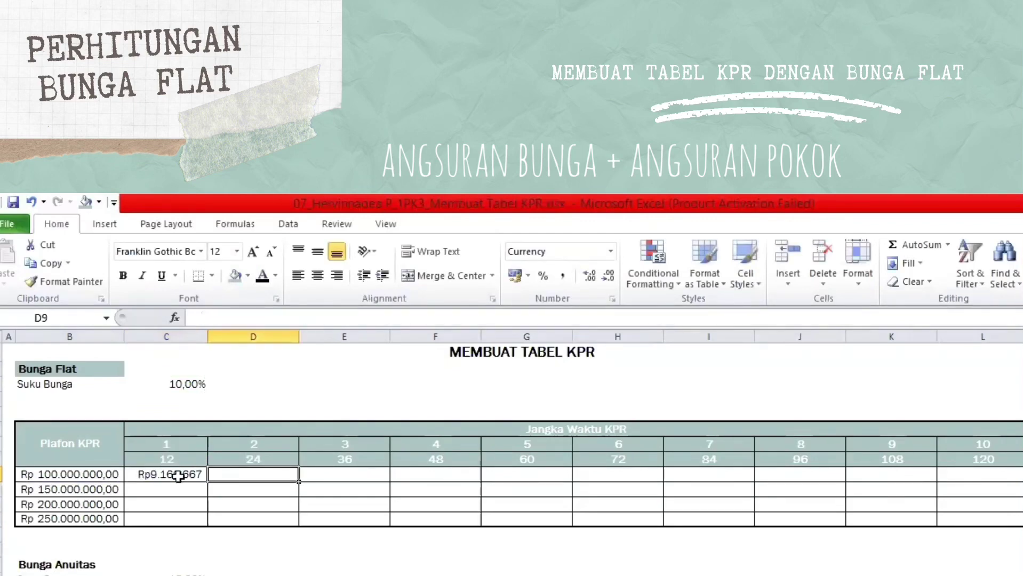
Compare C9 with the month 1 CICILAN of the flat amortisation table and copy its formula across through L9.
click(178, 475)
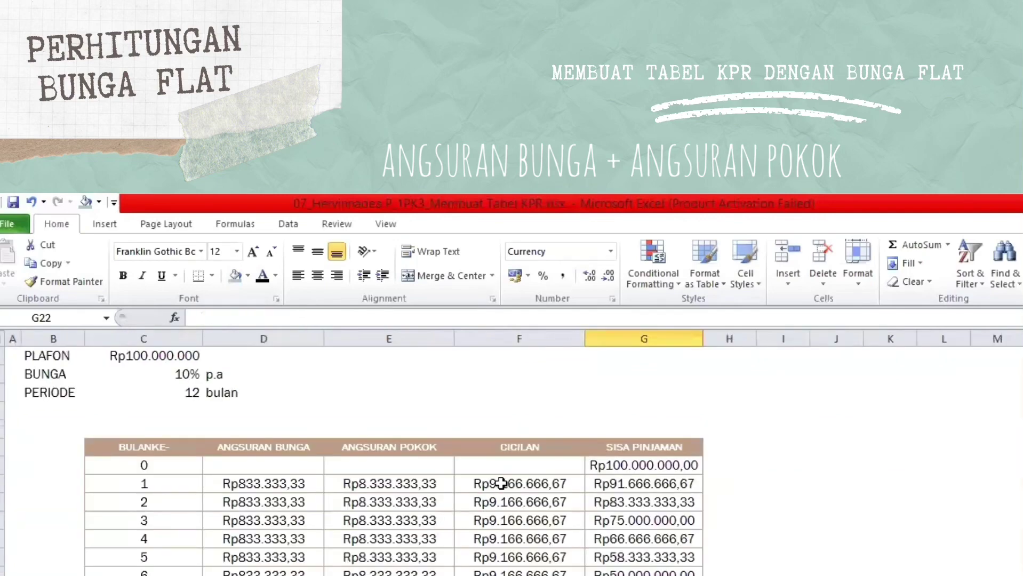
click(500, 484)
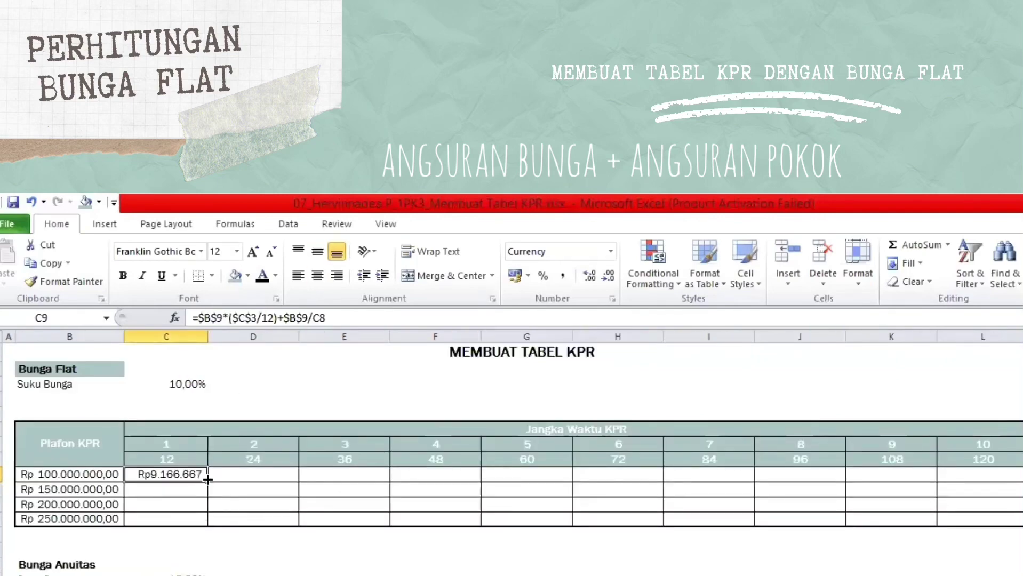
drag(207, 482, 990, 450)
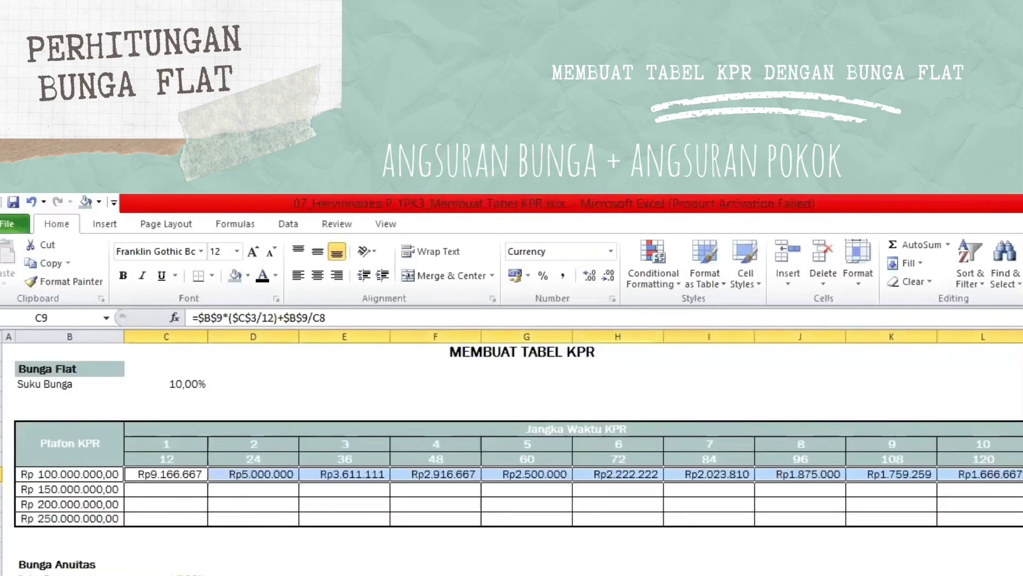
click(1021, 550)
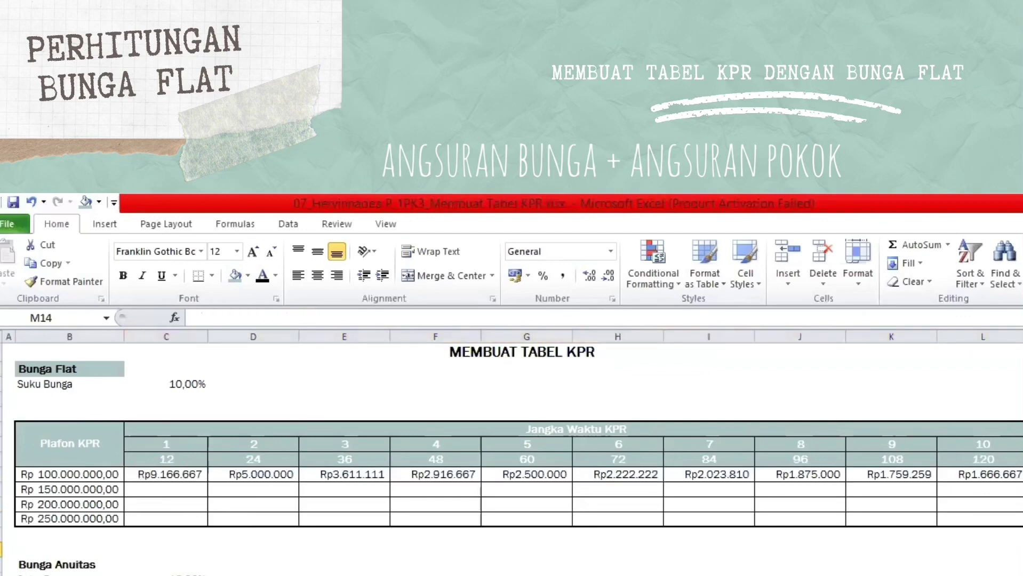
Set the font colour of the instalment cells in C10:L12 to black.
click(170, 488)
drag(170, 488, 373, 504)
drag(677, 485, 982, 519)
click(262, 275)
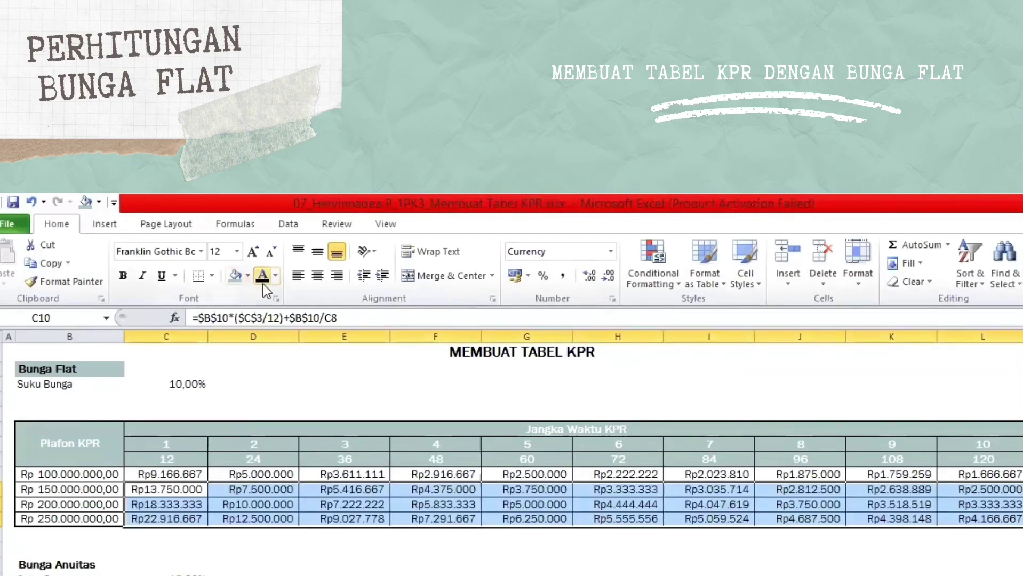
click(253, 560)
Examine the instalment formulas across the loan amounts and periods of the flat-interest table.
click(175, 476)
key(Down)
key(Down)
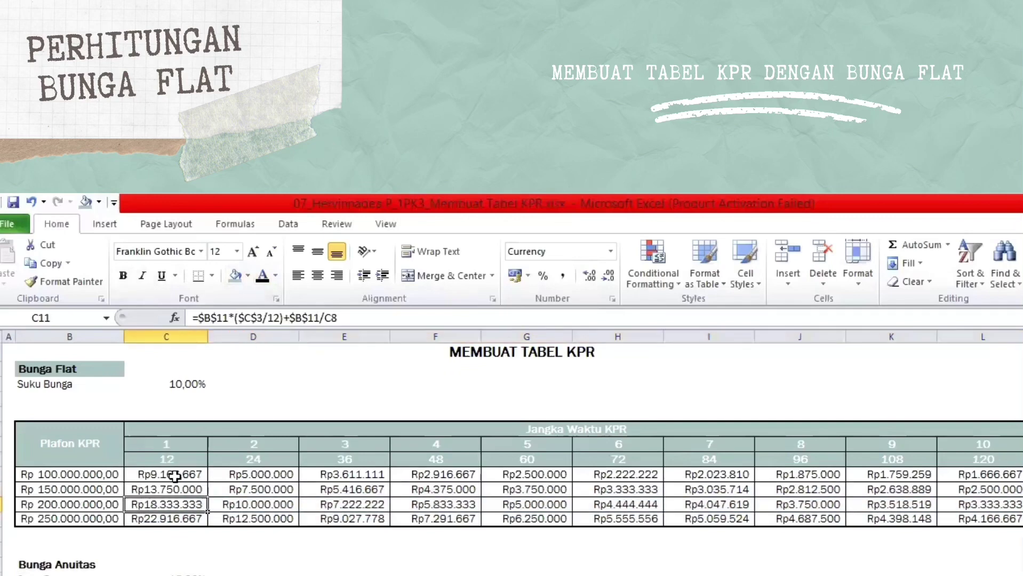
key(Right)
key(Up)
key(Up)
key(Right)
key(Right)
key(Right)
key(Right)
key(Right)
key(Right)
key(Right)
key(Right)
key(Down)
key(Down)
key(Left)
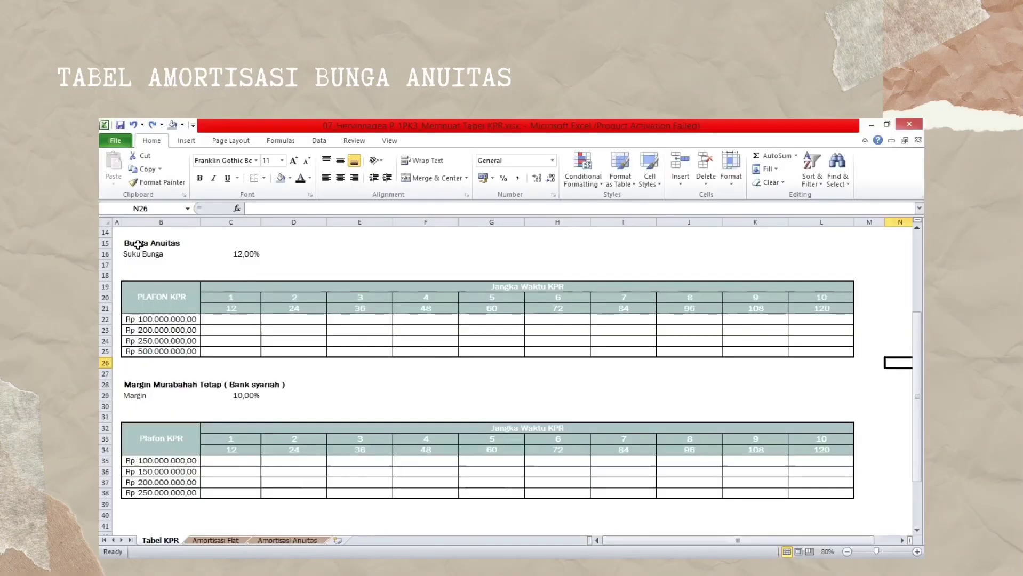
Highlight the Bunga Anuitas heading in B15 with the current fill colour.
click(154, 244)
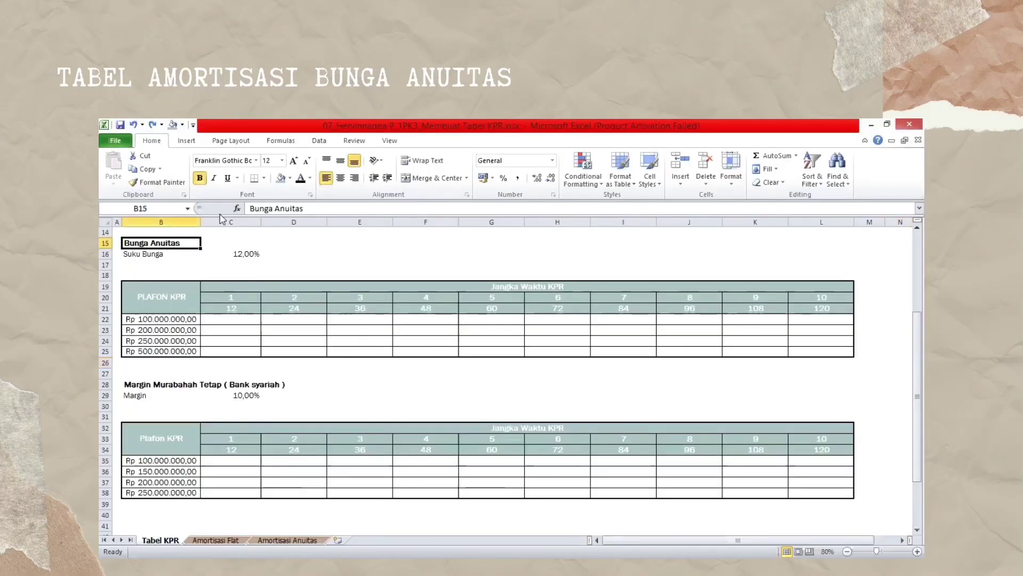
click(281, 179)
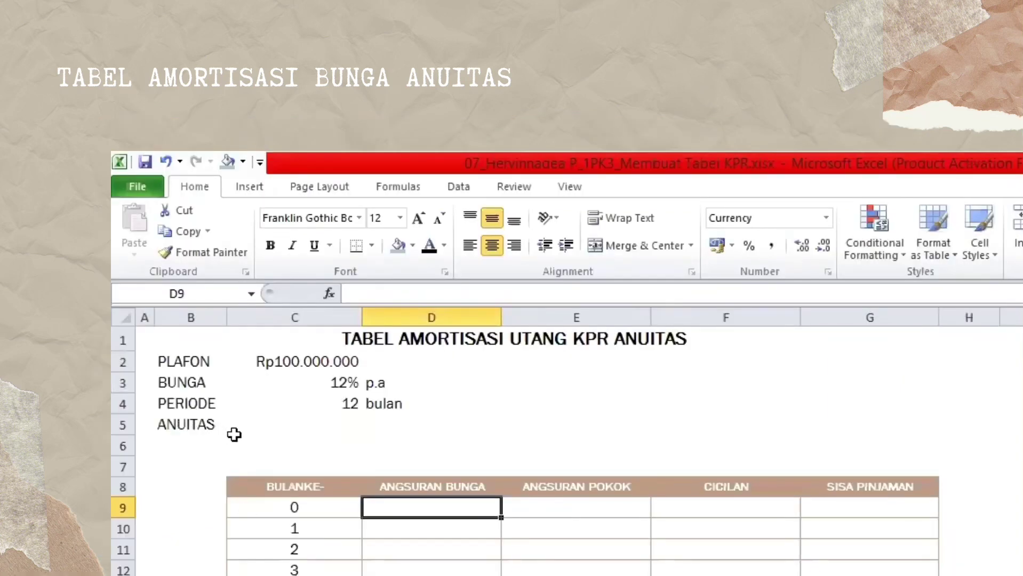
Calculate the ANUITAS value in C5 of the annuity amortisation sheet with =-PMT(C3/12;C4;C2;0;0).
click(264, 426)
text(=)
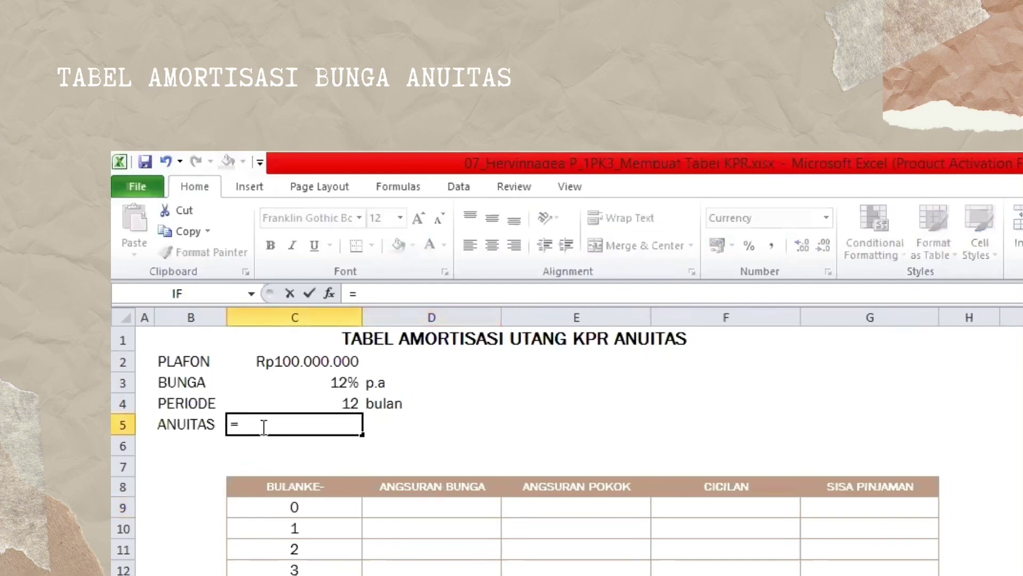
text(-)
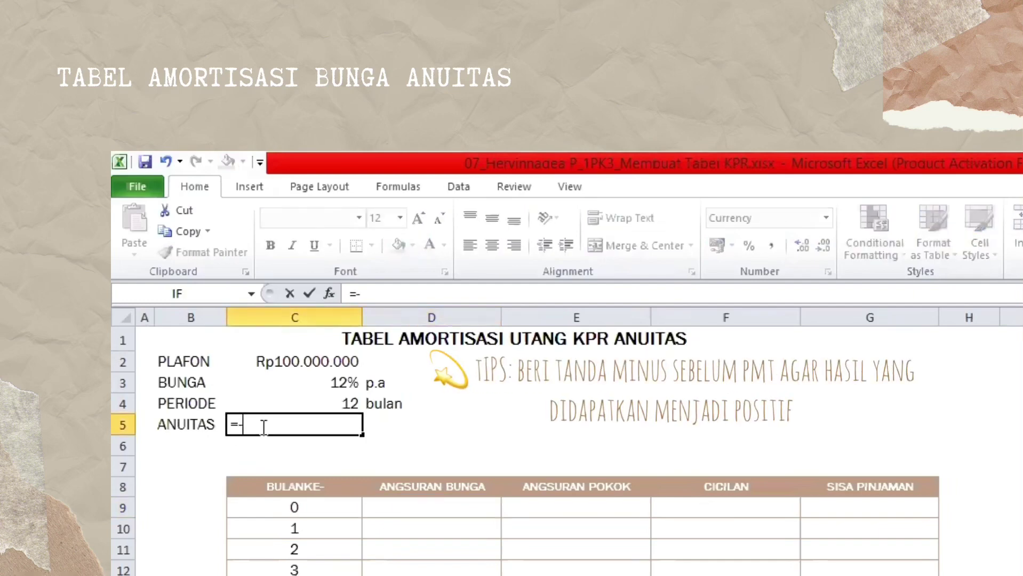
text(PMT()
click(331, 383)
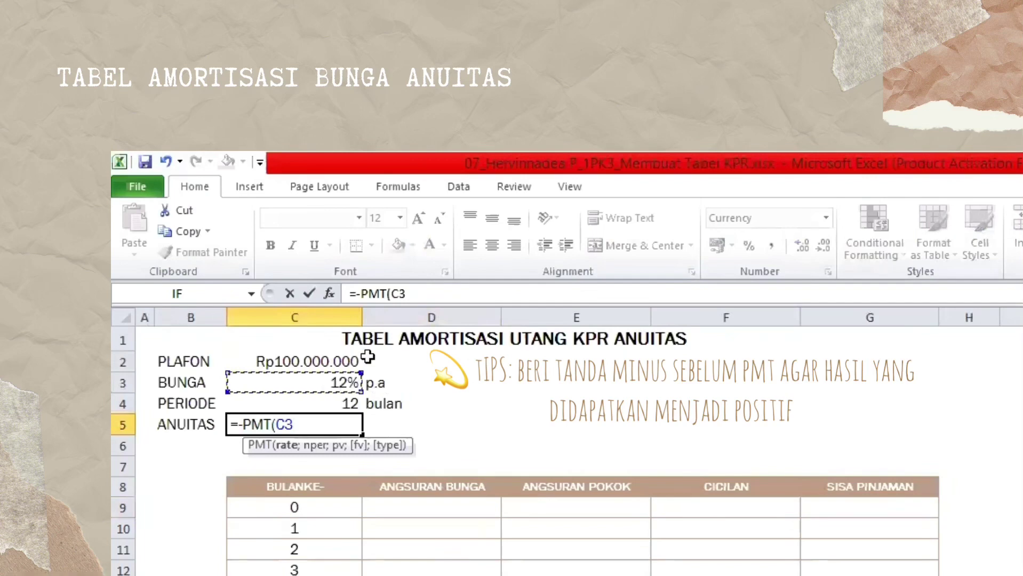
text(/12)
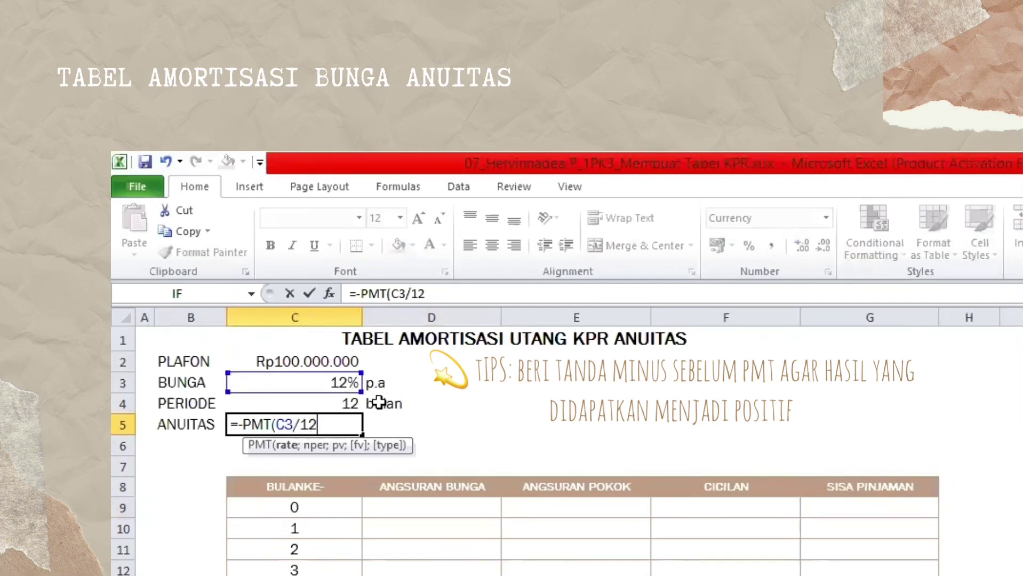
text(;)
click(353, 403)
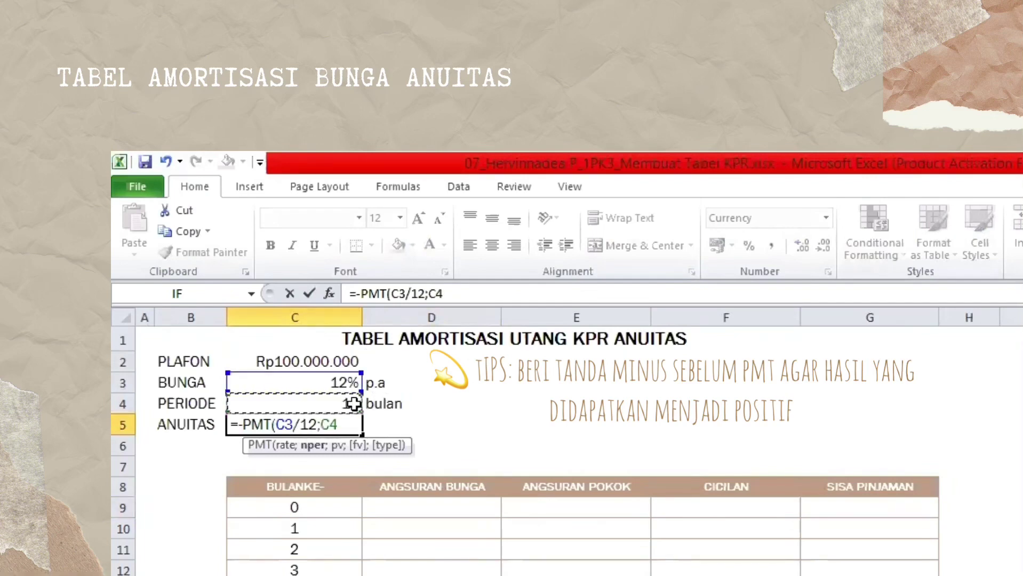
text(;)
click(327, 364)
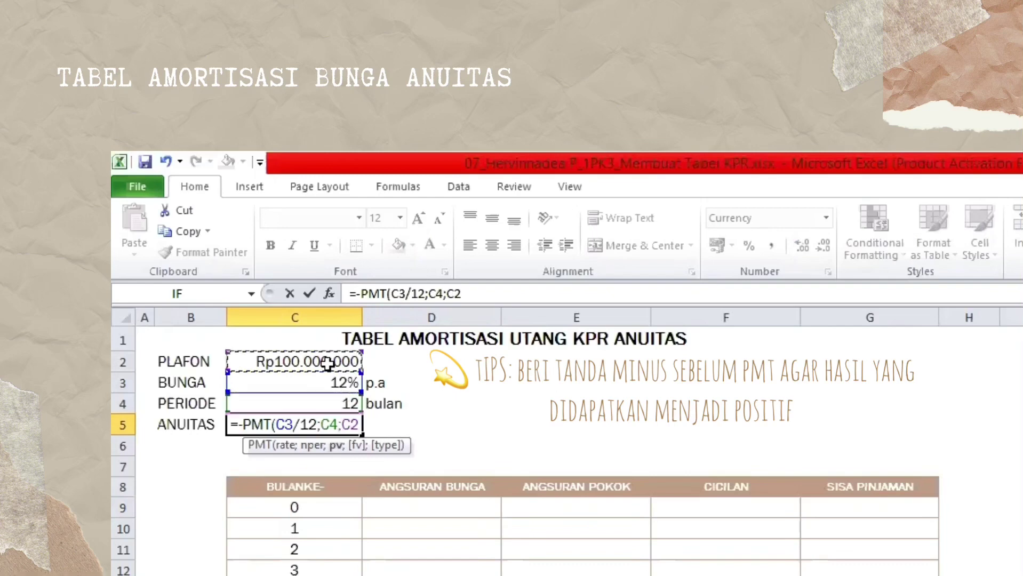
text(;0;0))
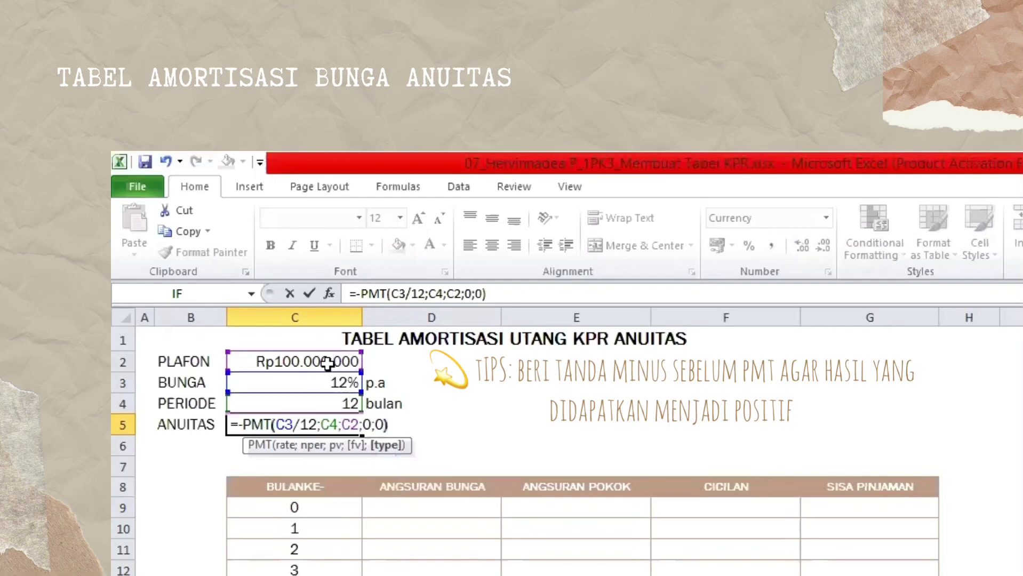
key(Return)
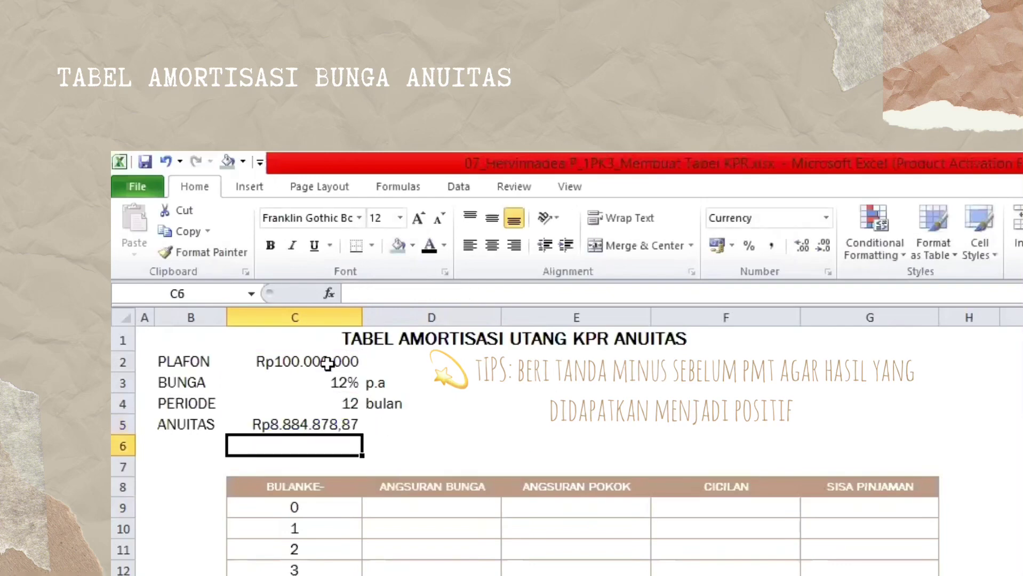
Link the month 0 SISA PINJAMAN in G9 to the PLAFON amount with =C2.
click(427, 506)
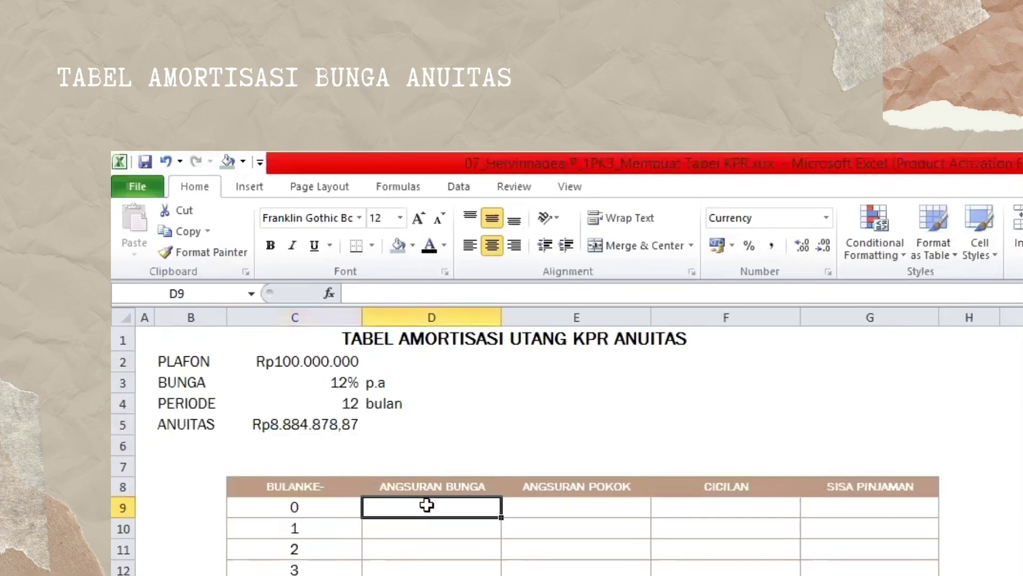
click(850, 509)
text(=)
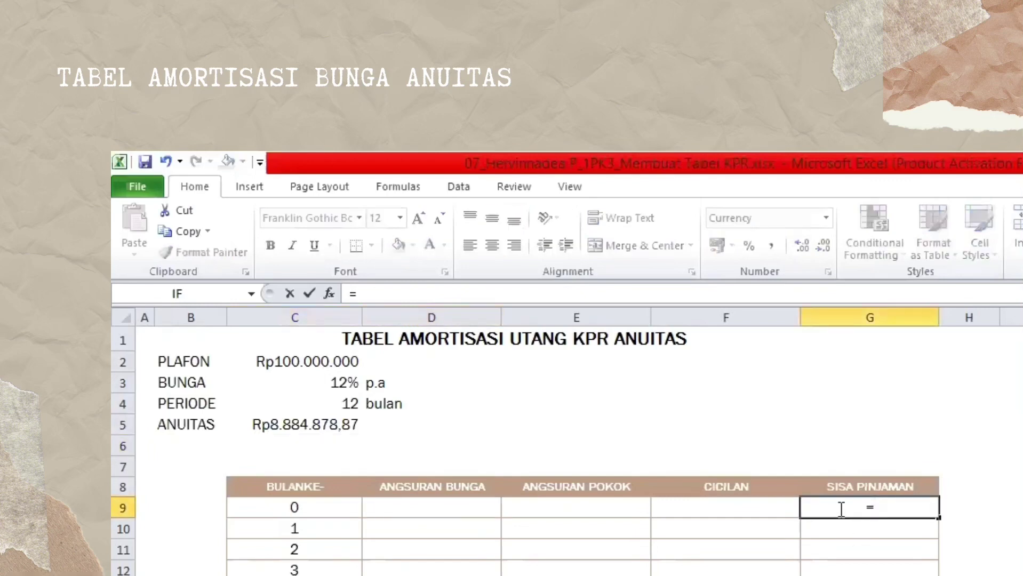
click(315, 363)
key(Return)
Calculate the month 1 ANGSURAN BUNGA in D10 with =G9*(C3/12).
click(419, 528)
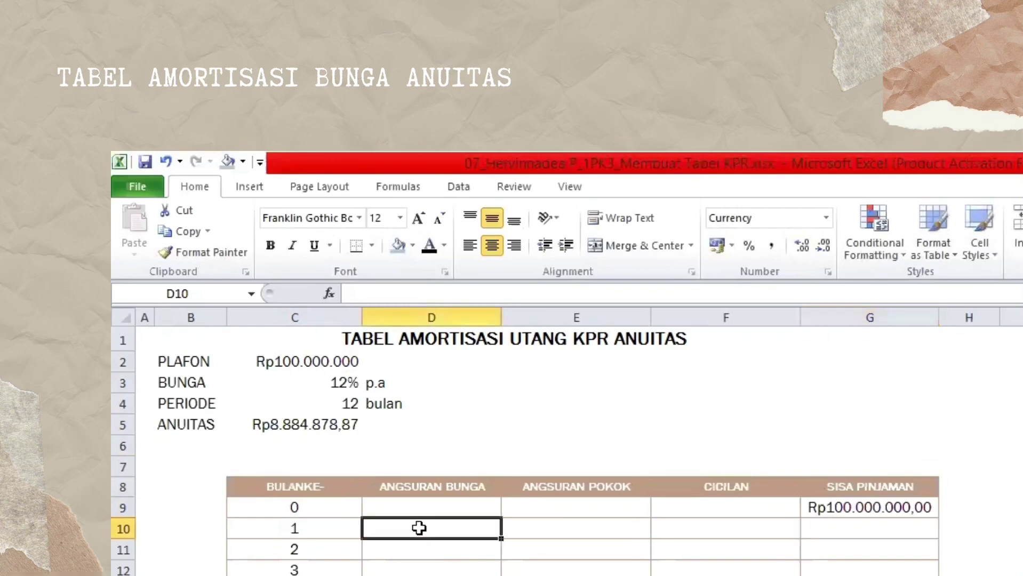
text(=)
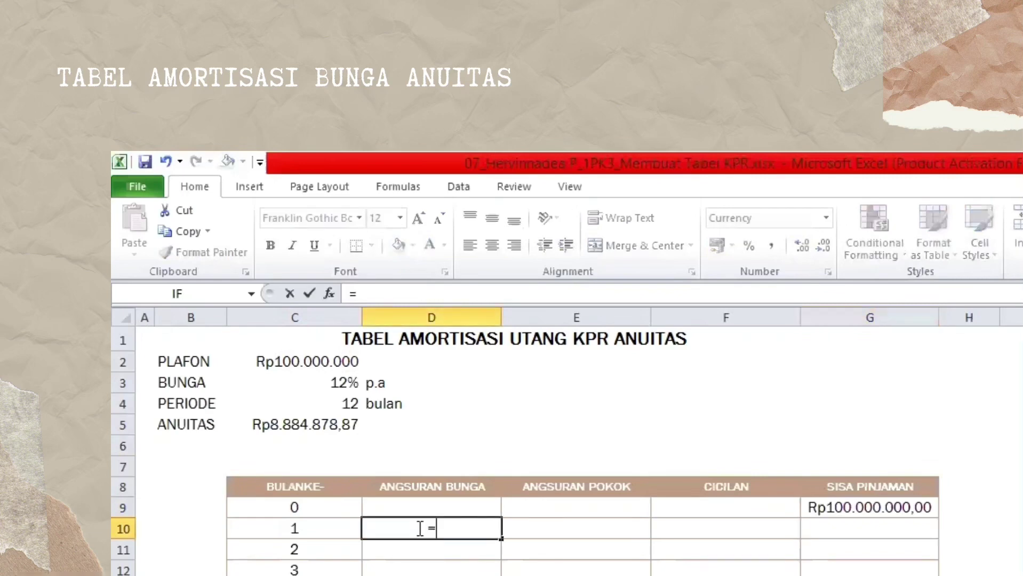
click(847, 508)
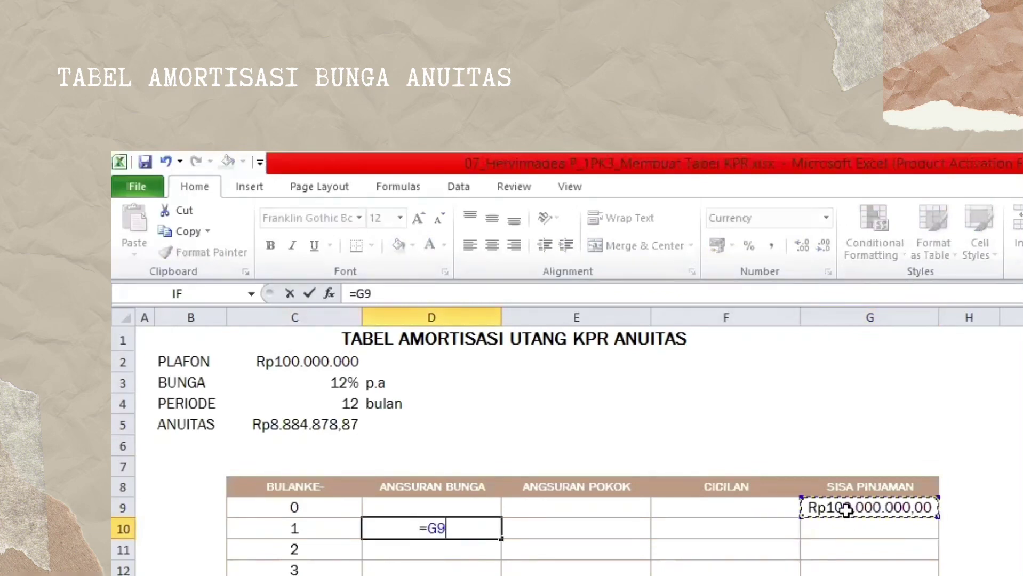
text(*()
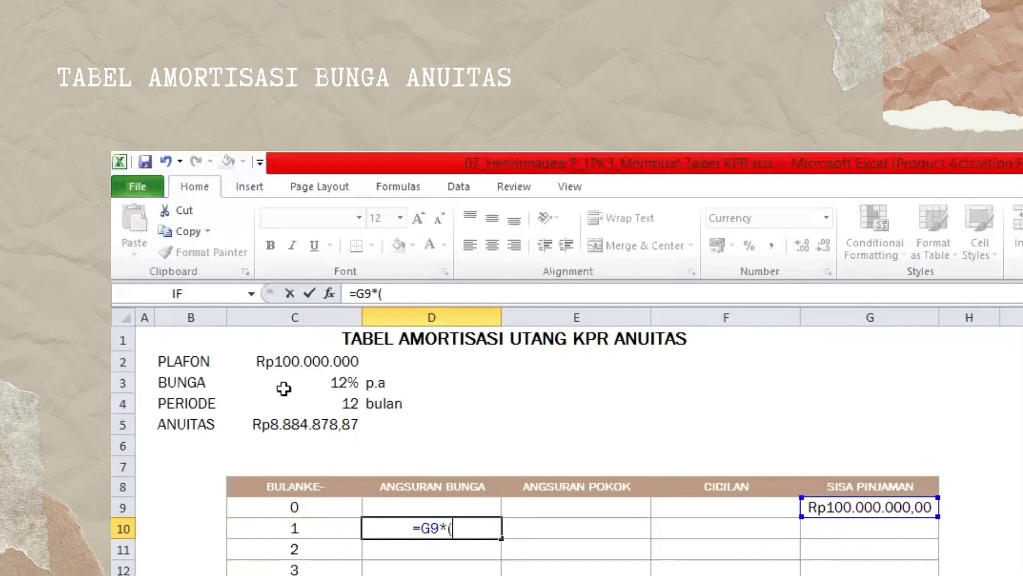
click(285, 390)
text(/1)
text(2)
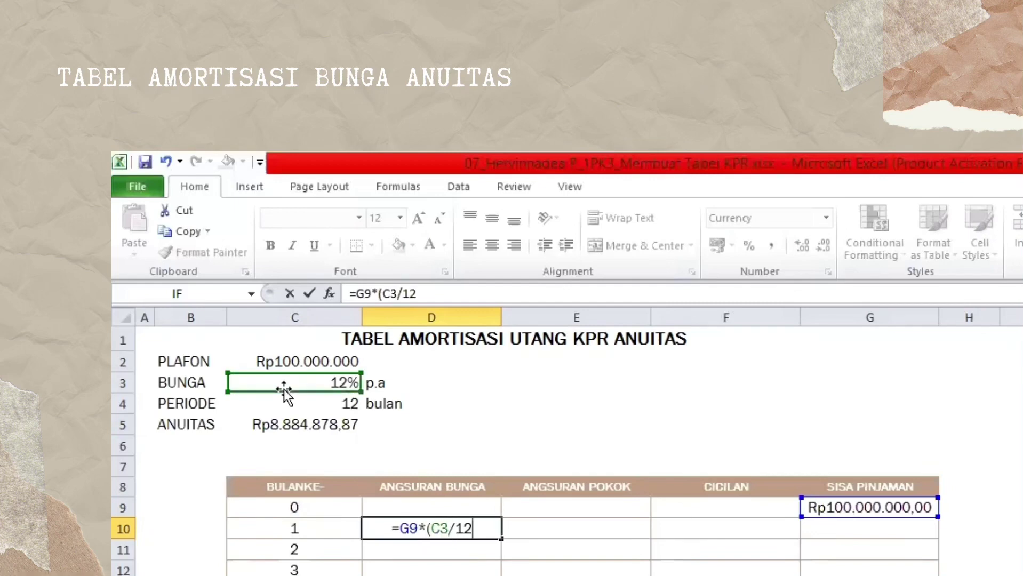
key(Tab)
Make the C3 interest rate reference absolute in the month 1 ANGSURAN BUNGA formula in D10.
key(Left)
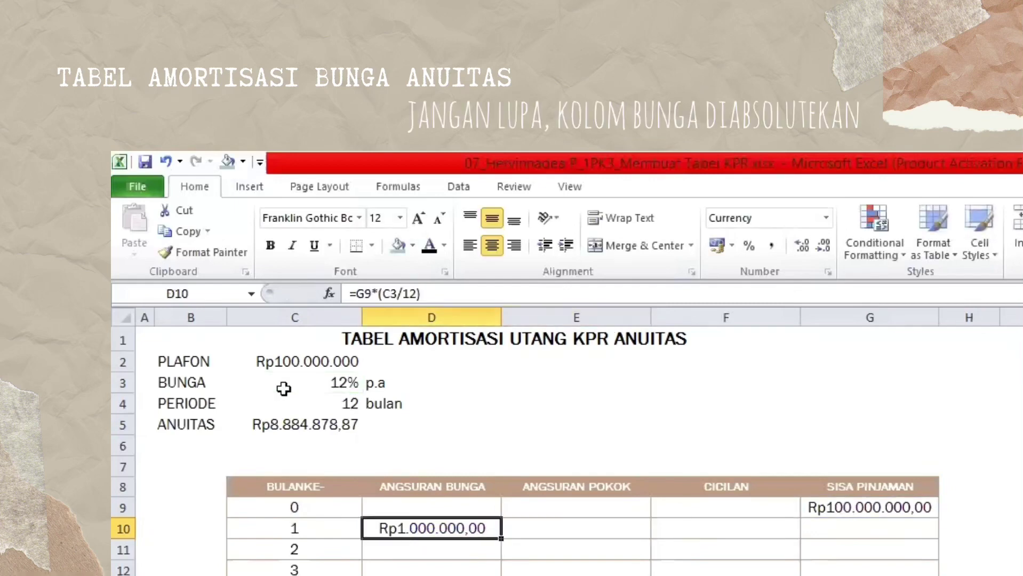
double_click(408, 528)
key(F4)
key(Tab)
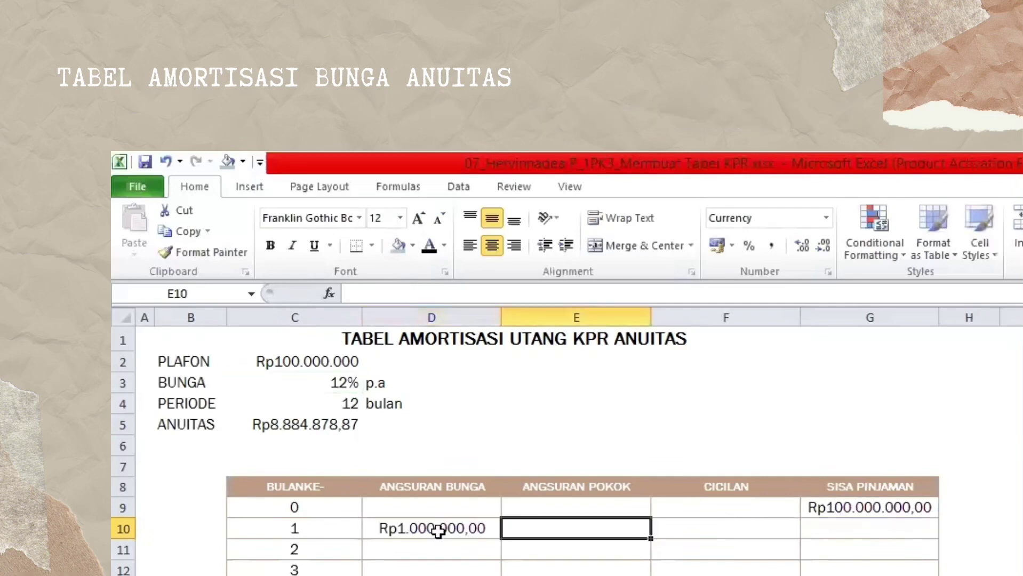